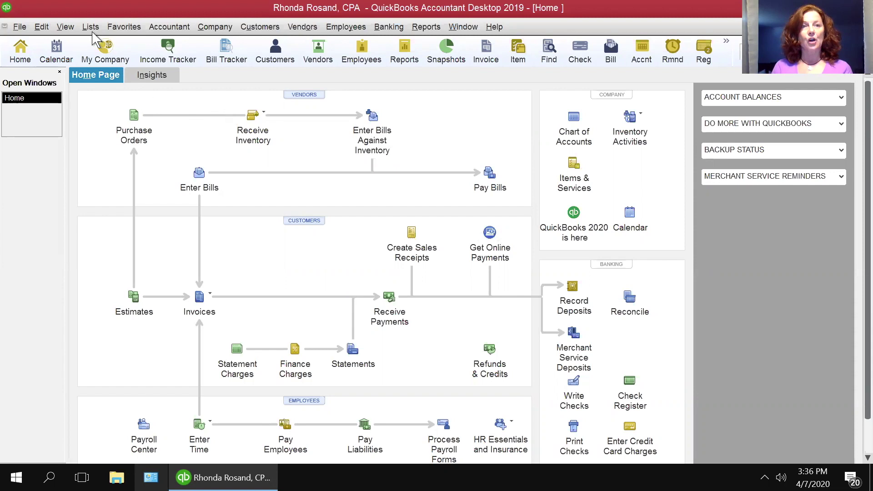
- Review the Chart of Accounts, including COVID-19 Liabilities, then bring up the Lists menu
{"action": "left_click", "coordinate": [572, 122]}
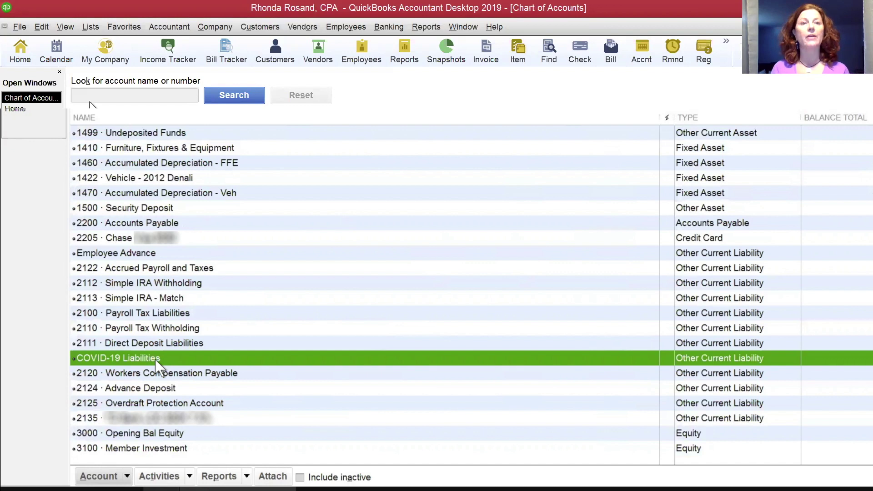
{"action": "left_click", "coordinate": [92, 28]}
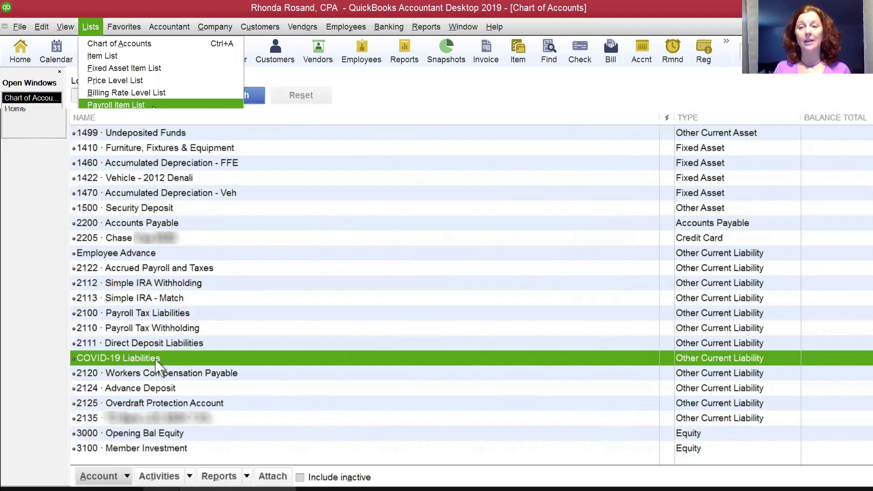
- Open the Payroll Item List, widen its TYPE column, and start a new payroll item
{"action": "left_click", "coordinate": [116, 105]}
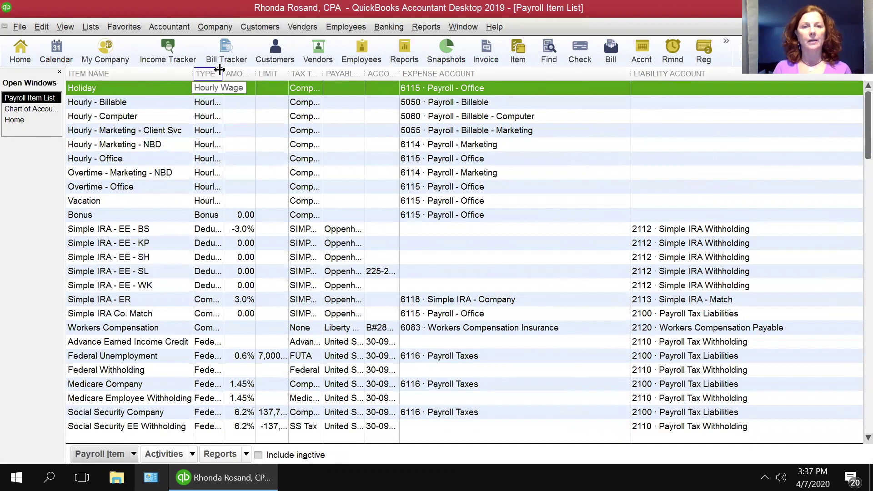
{"action": "double_click", "coordinate": [222, 74]}
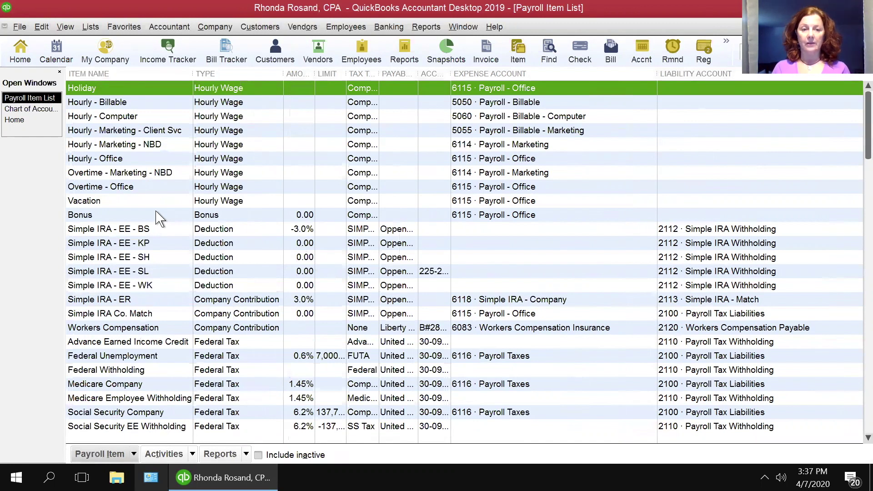
{"action": "left_click", "coordinate": [134, 455]}
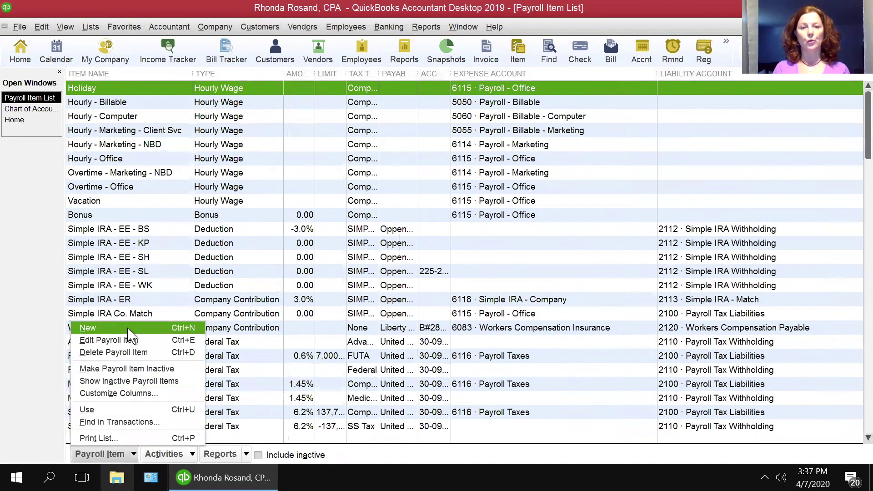
{"action": "right_click", "coordinate": [173, 285]}
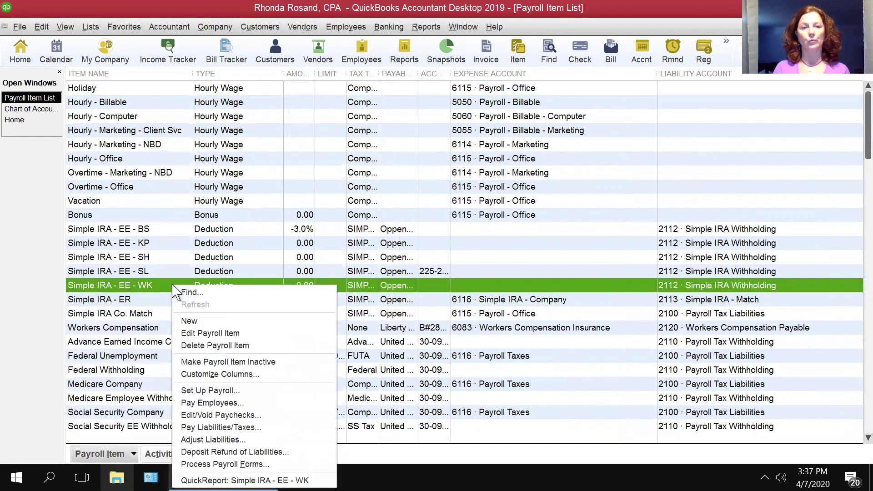
- Begin a Custom Setup Addition item named 'COVID-19 Employee Sick'
{"action": "left_click", "coordinate": [200, 322]}
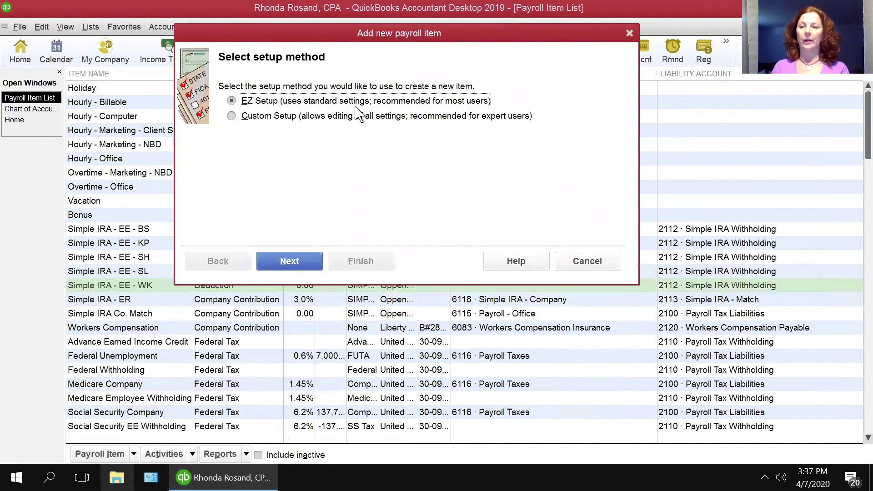
{"action": "left_click", "coordinate": [296, 116]}
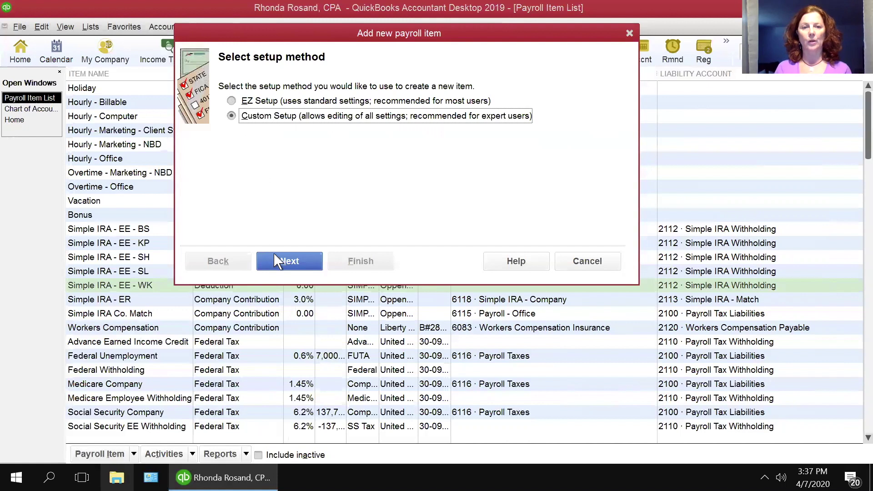
{"action": "left_click", "coordinate": [295, 262]}
{"action": "left_click", "coordinate": [232, 113]}
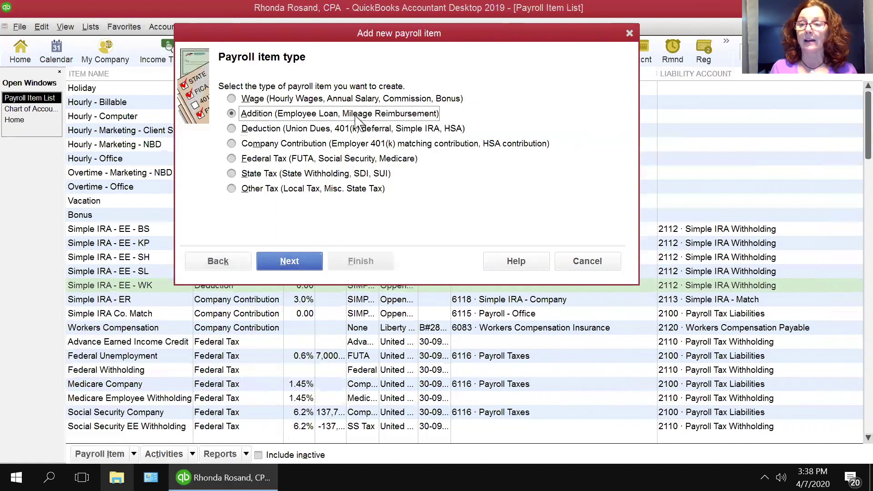
{"action": "left_click", "coordinate": [300, 261]}
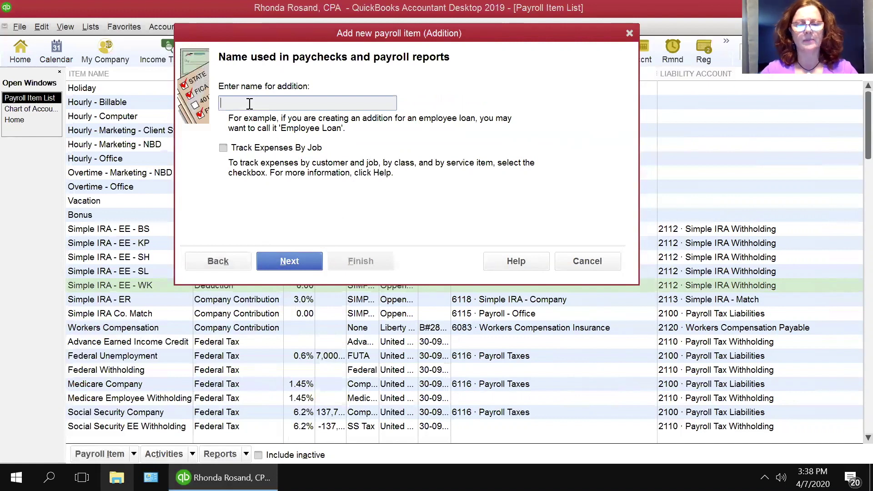
{"action": "type", "text": "COVI"}
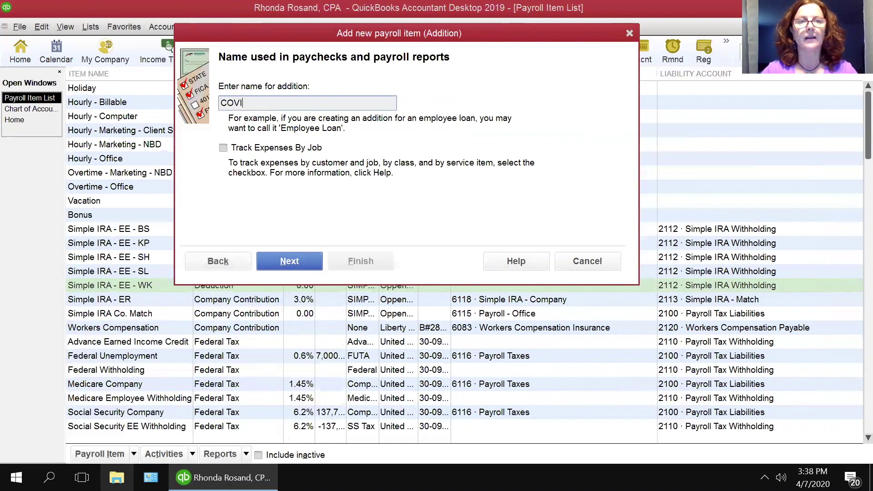
{"action": "type", "text": "D-19"}
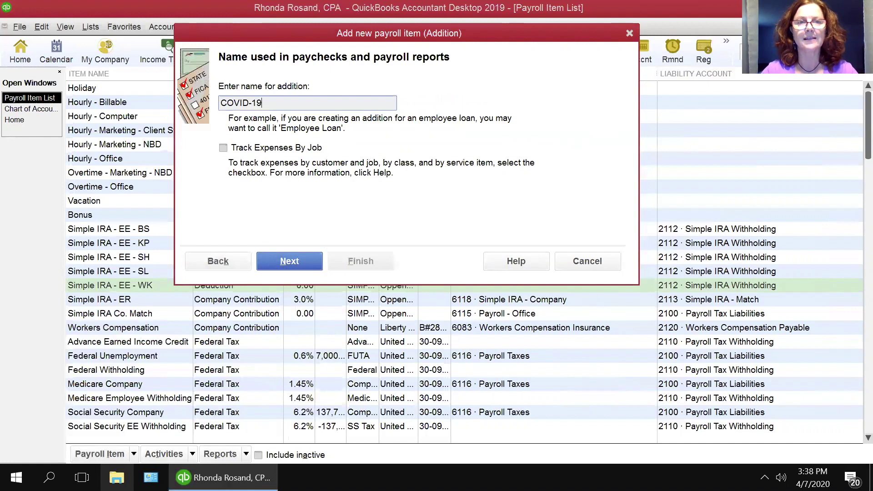
{"action": "type", "text": " Employee Sick"}
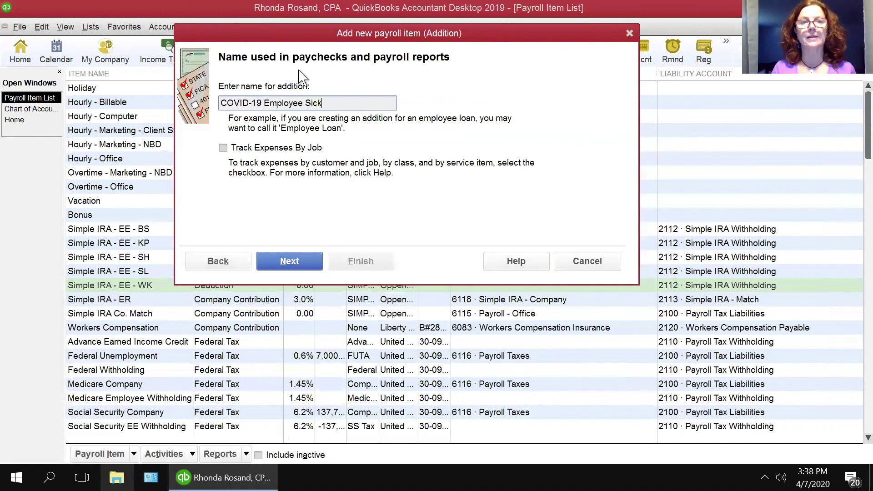
- Assign expense account 8827 COVID-19 Expenses and tax tracking type National Paid Leave-Emp
{"action": "left_click", "coordinate": [290, 261]}
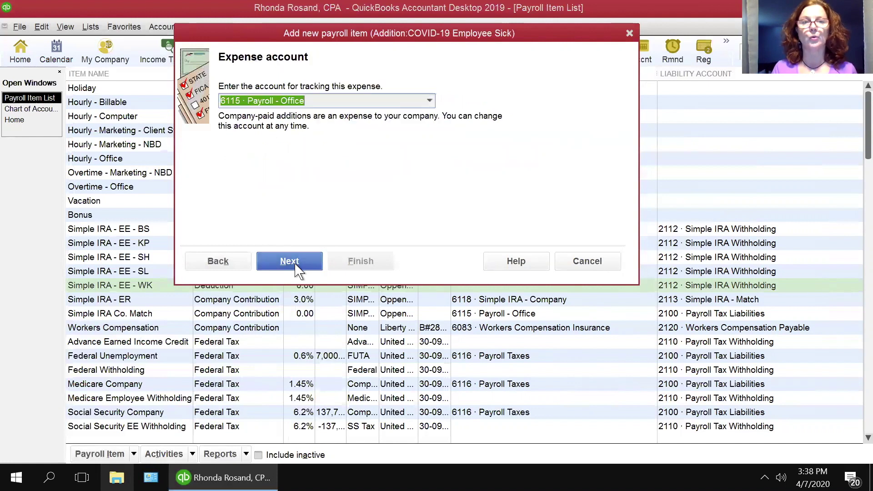
{"action": "left_click", "coordinate": [429, 101]}
{"action": "scroll", "coordinate": [362, 284], "scroll_direction": "down", "scroll_amount": 10}
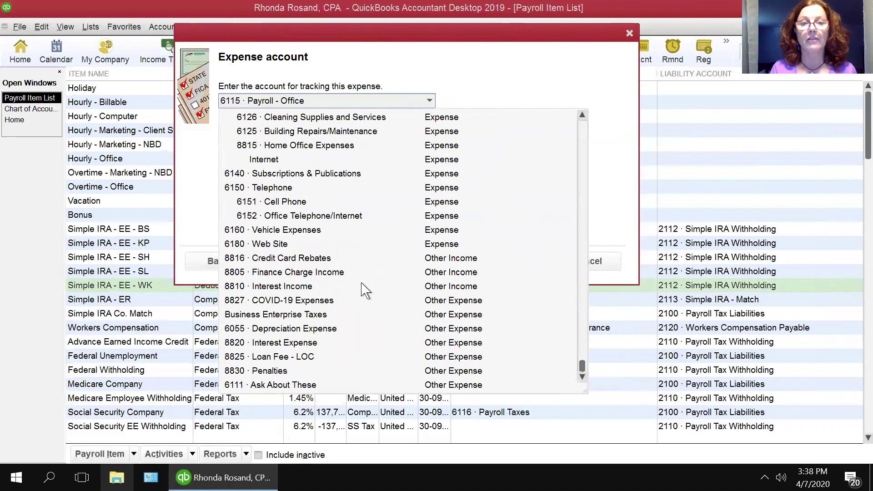
{"action": "left_click", "coordinate": [312, 300]}
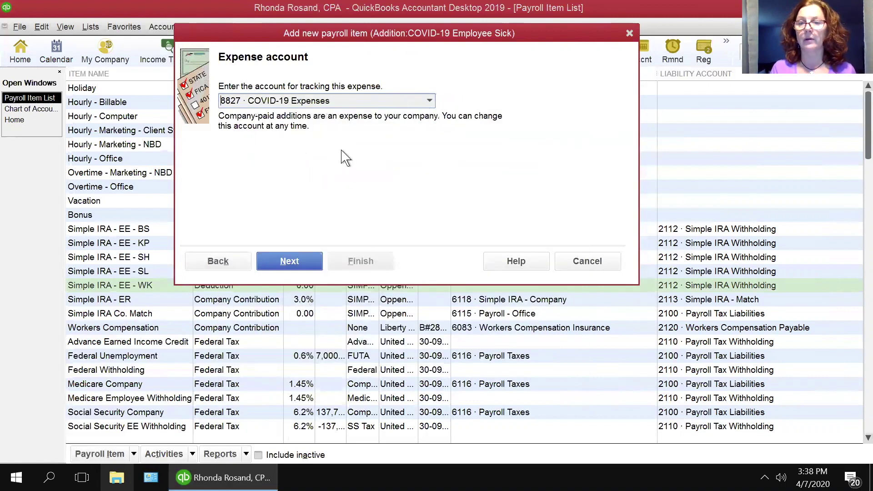
{"action": "left_click", "coordinate": [283, 263]}
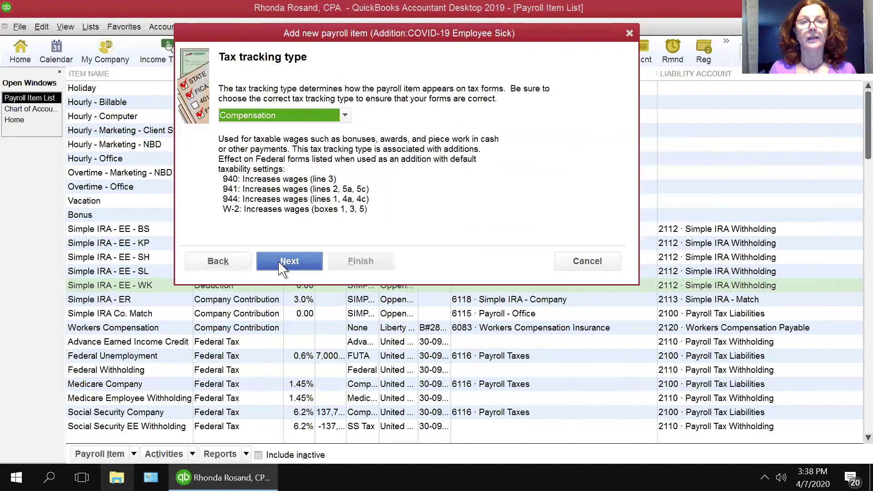
{"action": "left_click", "coordinate": [345, 116]}
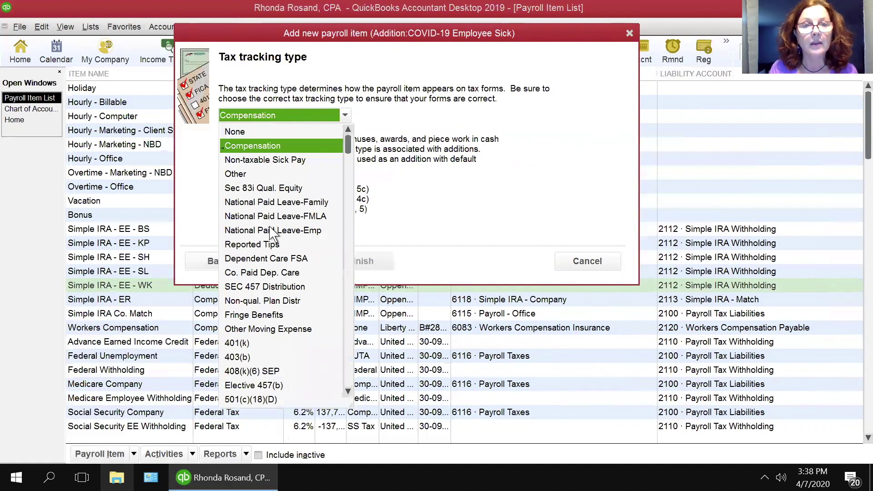
{"action": "left_click", "coordinate": [289, 230]}
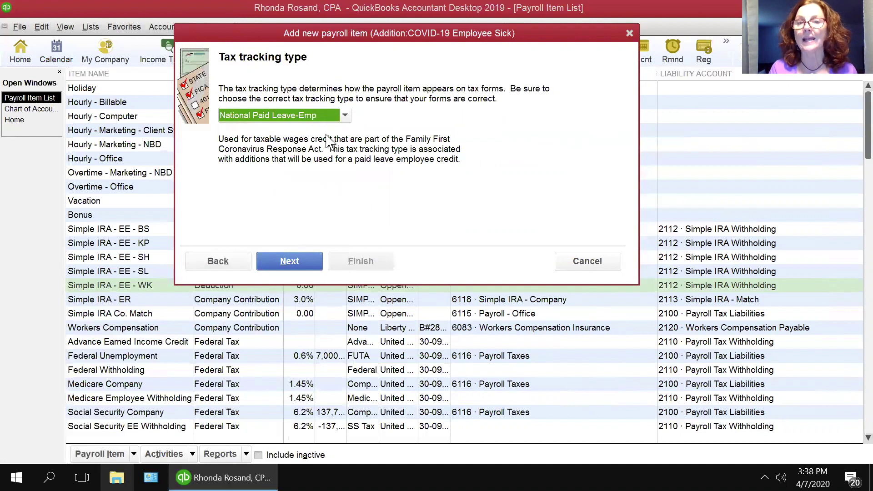
- Keep default taxes, calculate on quantity, set a 5,110.00 limit, and save the item
{"action": "left_click", "coordinate": [304, 265]}
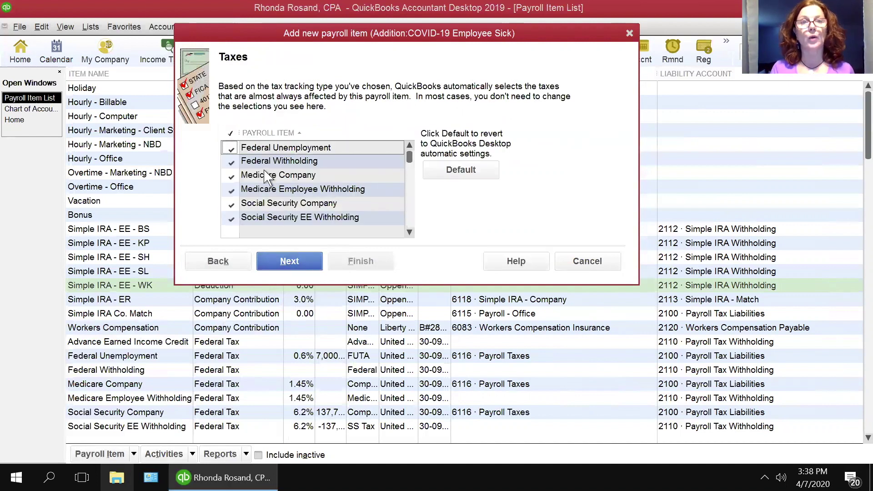
{"action": "left_click", "coordinate": [291, 264]}
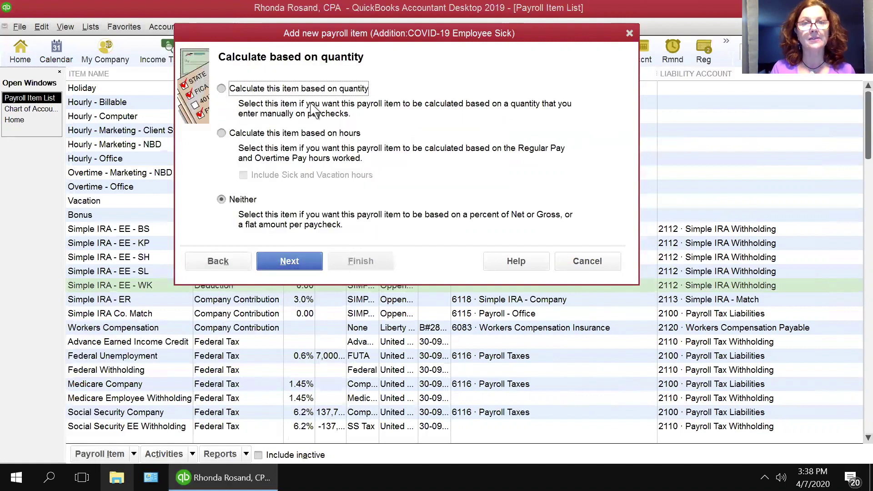
{"action": "left_click", "coordinate": [239, 91]}
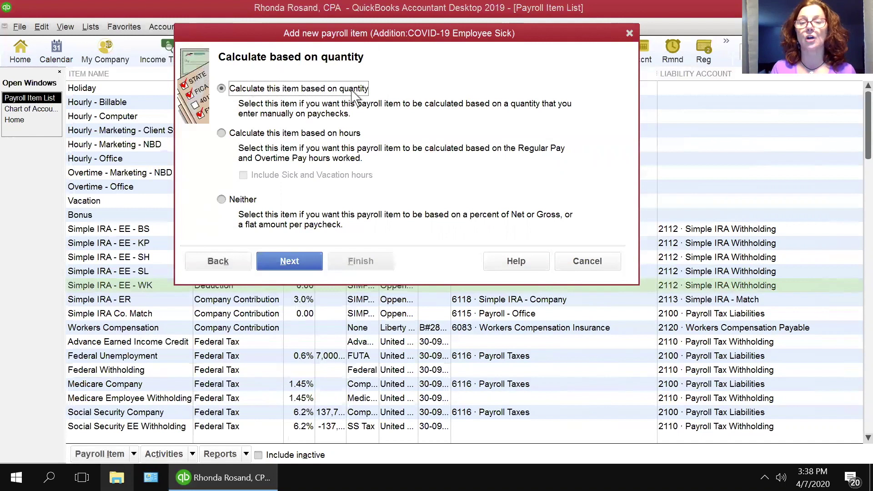
{"action": "left_click", "coordinate": [302, 267]}
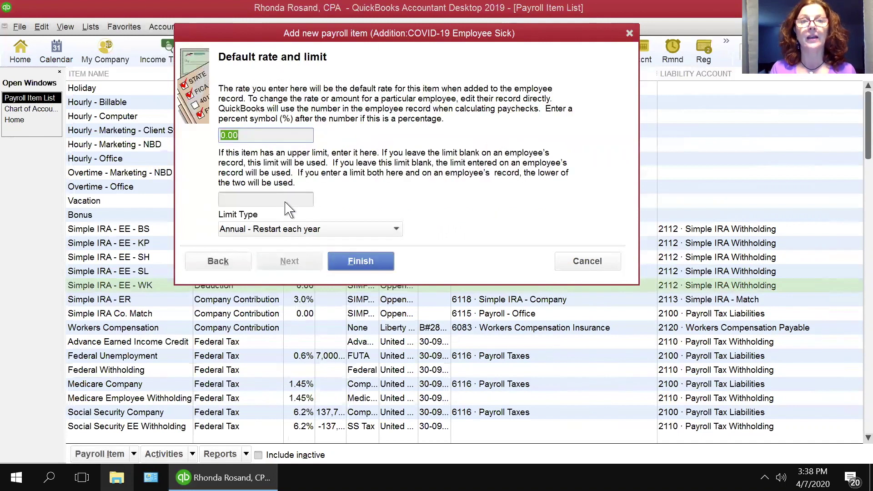
{"action": "left_click", "coordinate": [246, 201]}
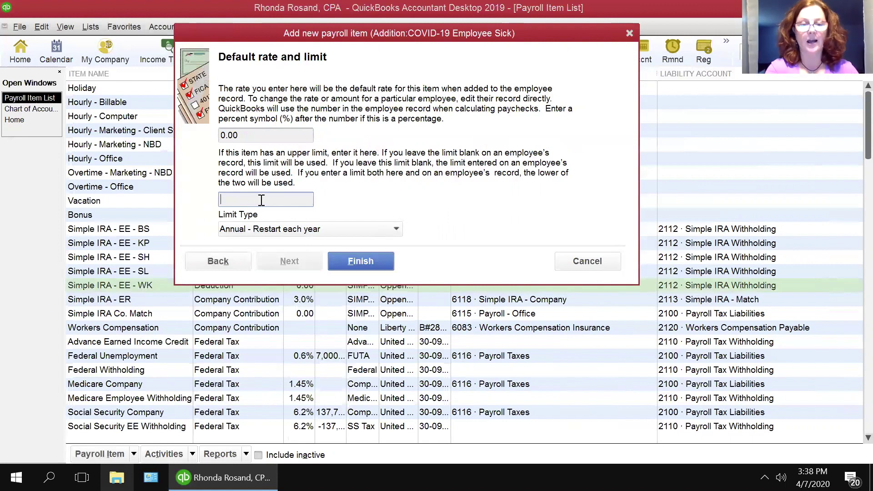
{"action": "type", "text": "5110"}
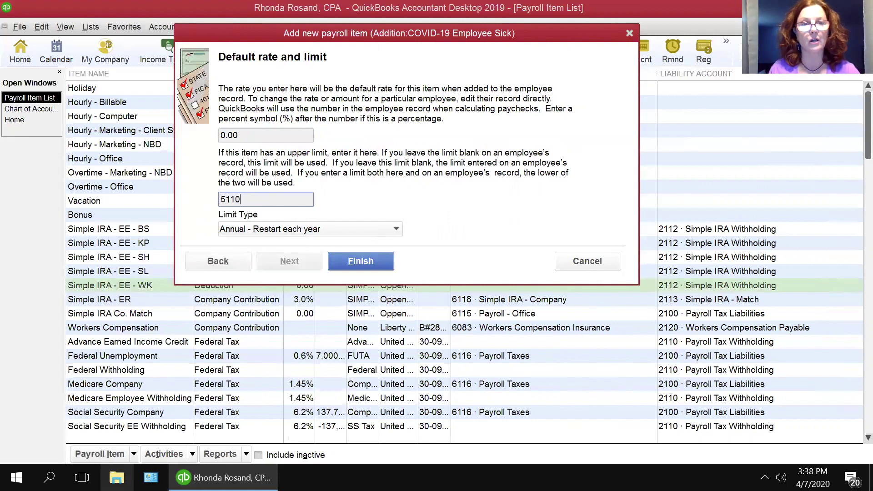
{"action": "key", "text": "Tab"}
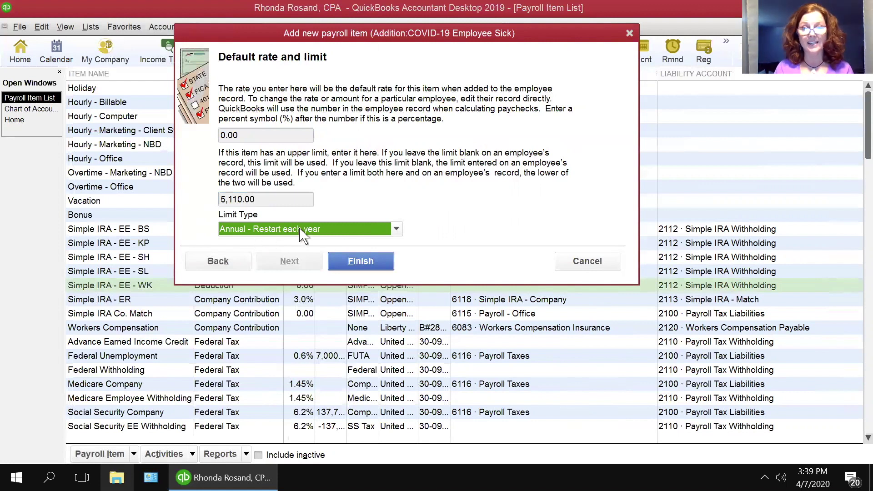
{"action": "left_click", "coordinate": [357, 262]}
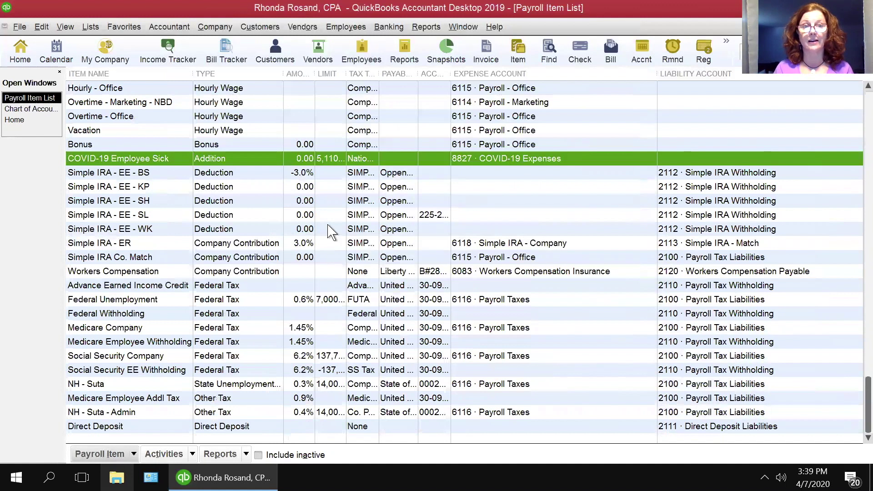
- Start another Custom Setup Addition item named 'COVID-19 Family Sick'
{"action": "right_click", "coordinate": [222, 230]}
{"action": "left_click", "coordinate": [222, 268]}
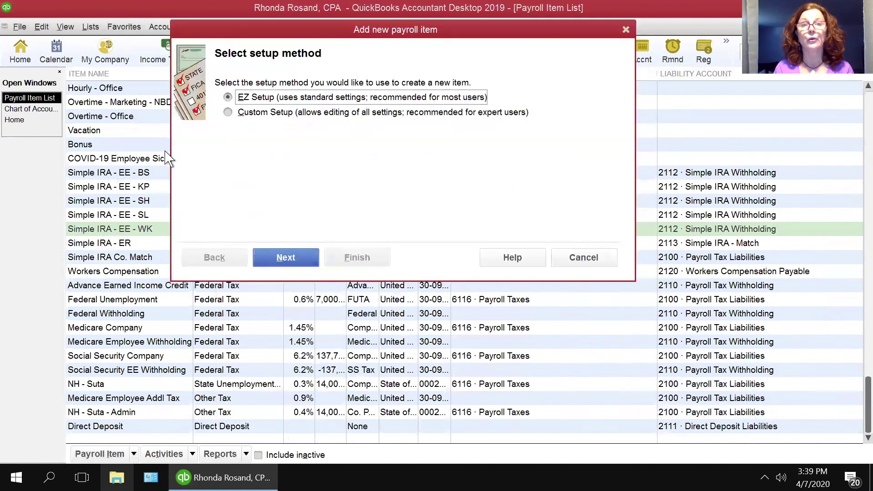
{"action": "left_click", "coordinate": [238, 115]}
{"action": "left_click", "coordinate": [279, 260]}
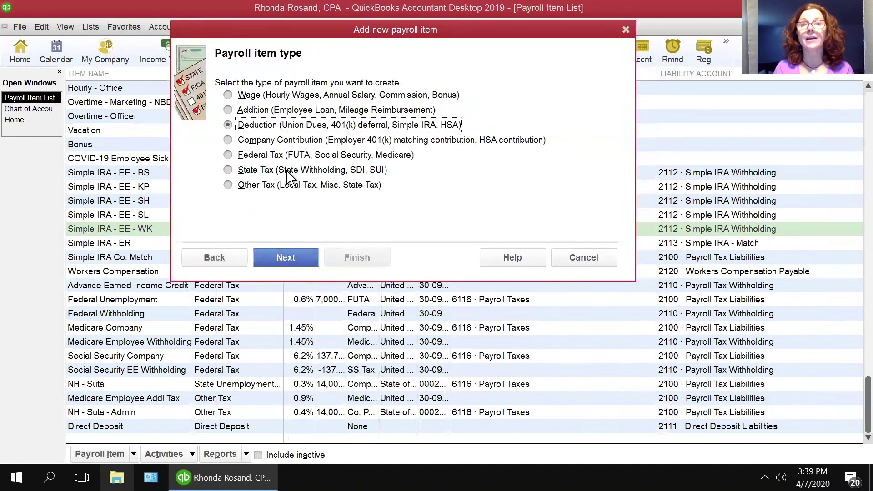
{"action": "left_click", "coordinate": [241, 112]}
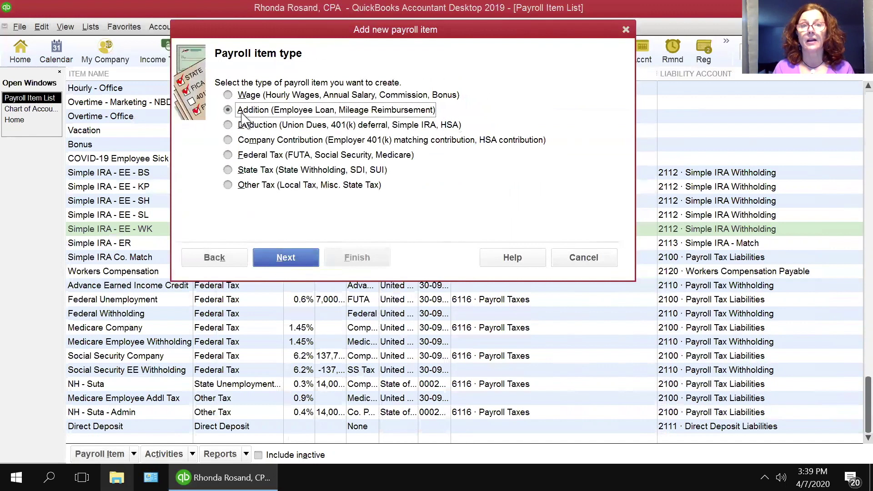
{"action": "left_click", "coordinate": [287, 259]}
{"action": "type", "text": "C"}
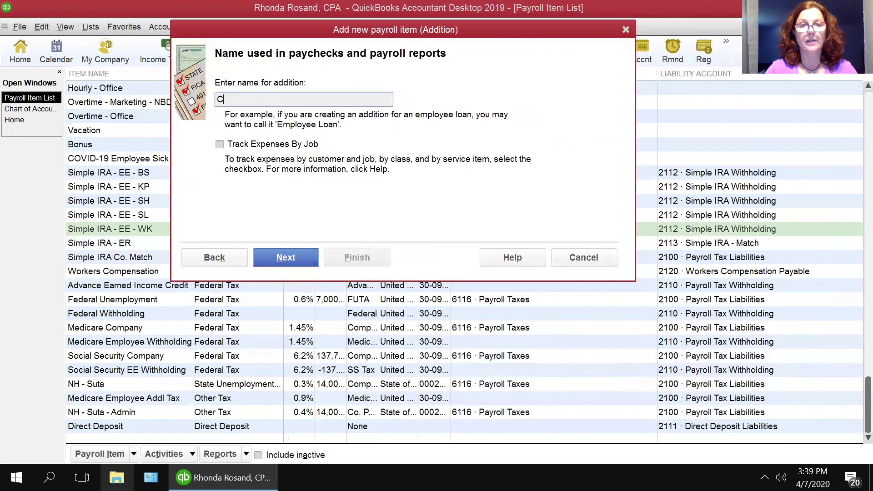
{"action": "type", "text": "OVID"}
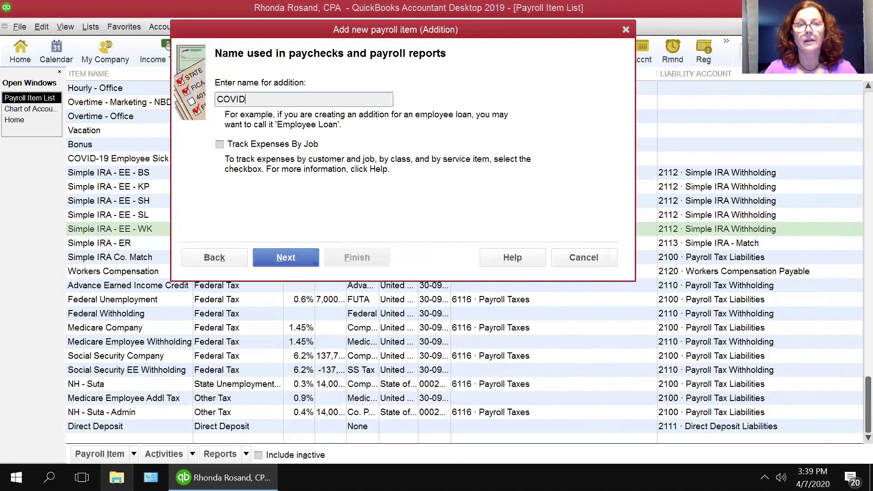
{"action": "type", "text": "-19"}
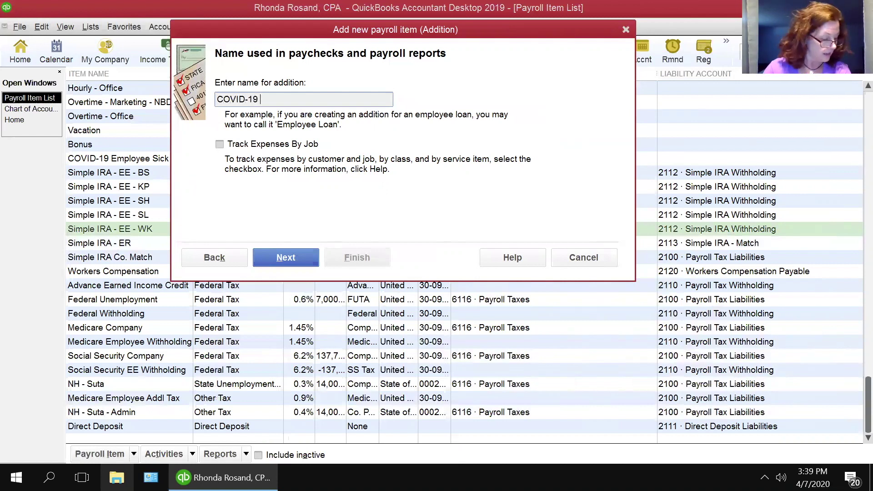
{"action": "type", "text": " Famil"}
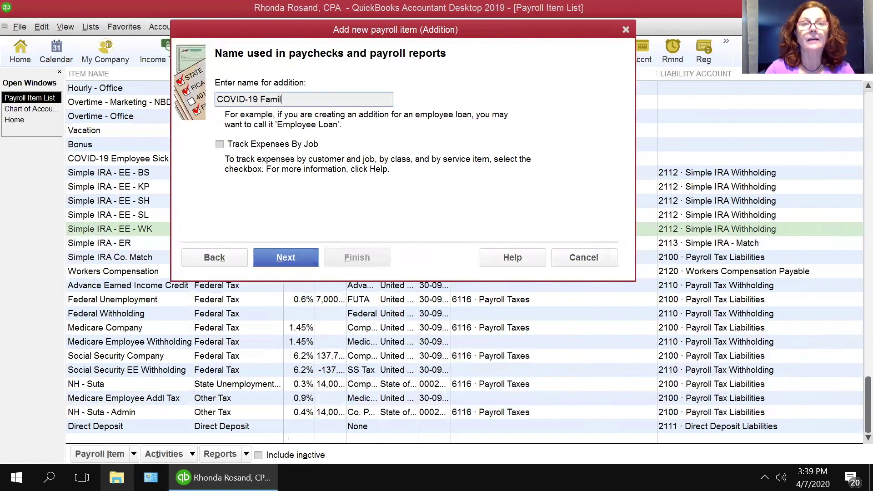
{"action": "type", "text": "y Sick"}
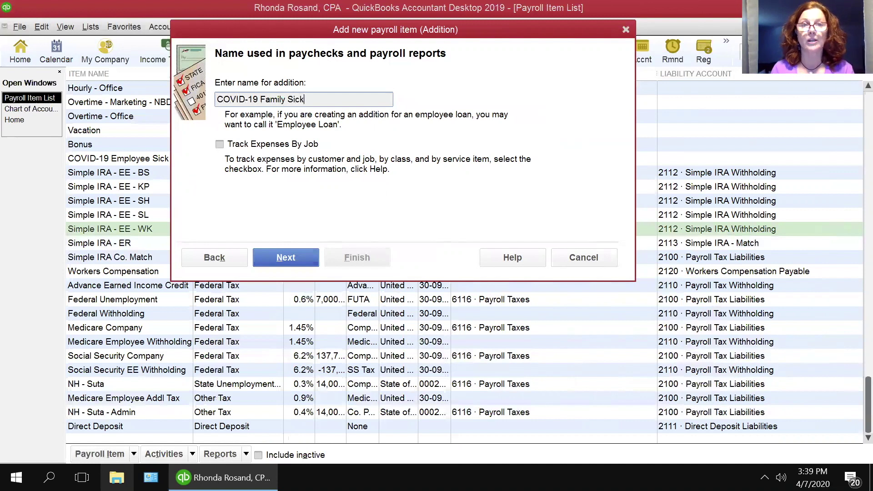
- Assign expense account 8827 COVID-19 Expenses and tax tracking type National Paid Leave-Family
{"action": "left_click", "coordinate": [274, 253]}
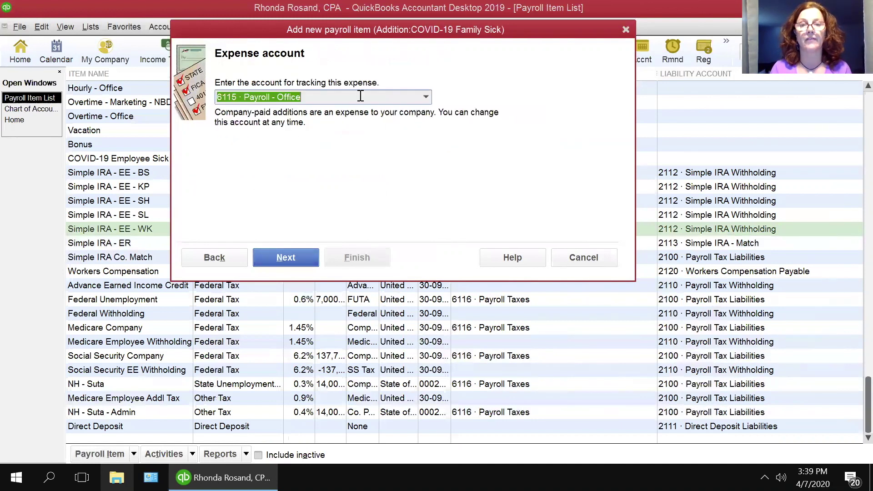
{"action": "left_click", "coordinate": [424, 96]}
{"action": "scroll", "coordinate": [356, 243], "scroll_direction": "down", "scroll_amount": 5}
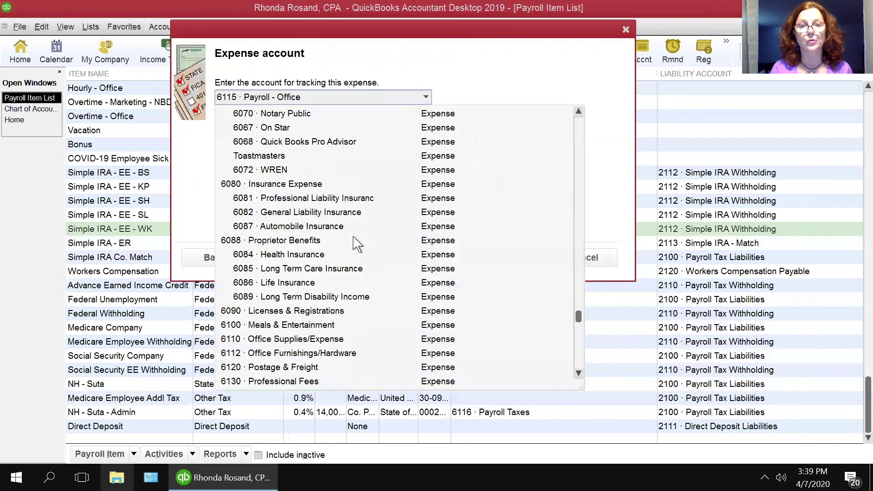
{"action": "scroll", "coordinate": [357, 243], "scroll_direction": "down", "scroll_amount": 8}
{"action": "left_click", "coordinate": [291, 297]}
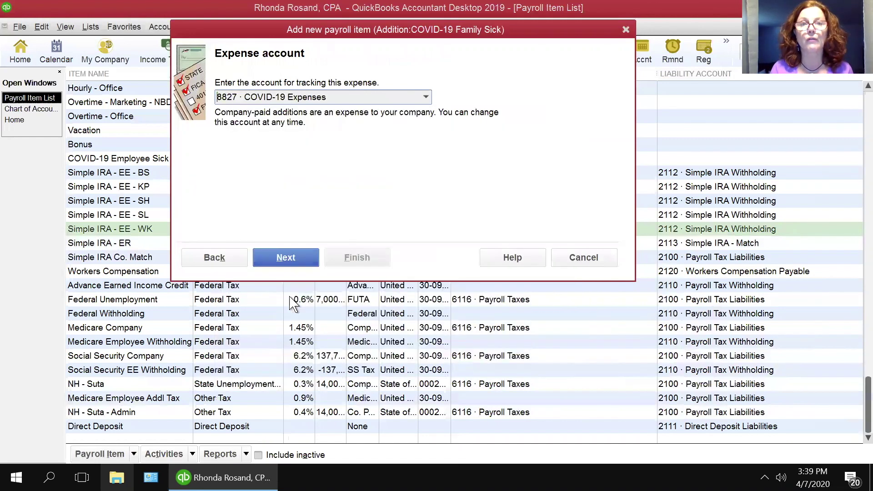
{"action": "left_click", "coordinate": [297, 261]}
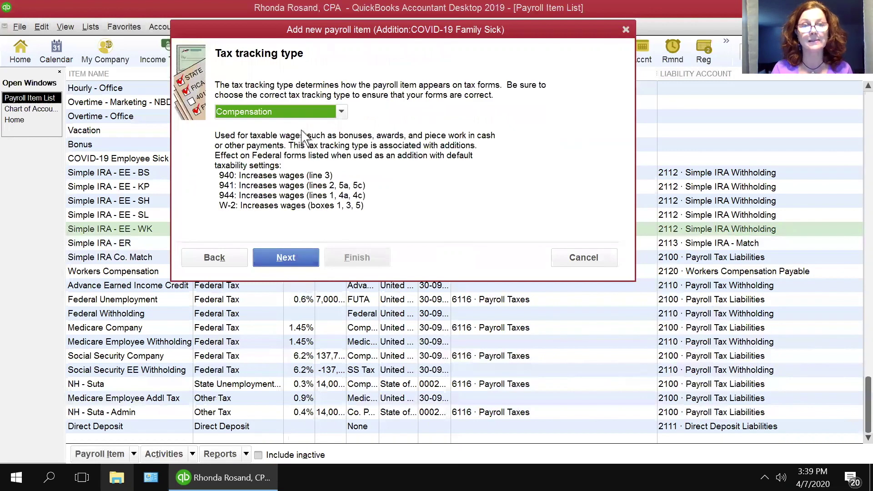
{"action": "left_click", "coordinate": [308, 114]}
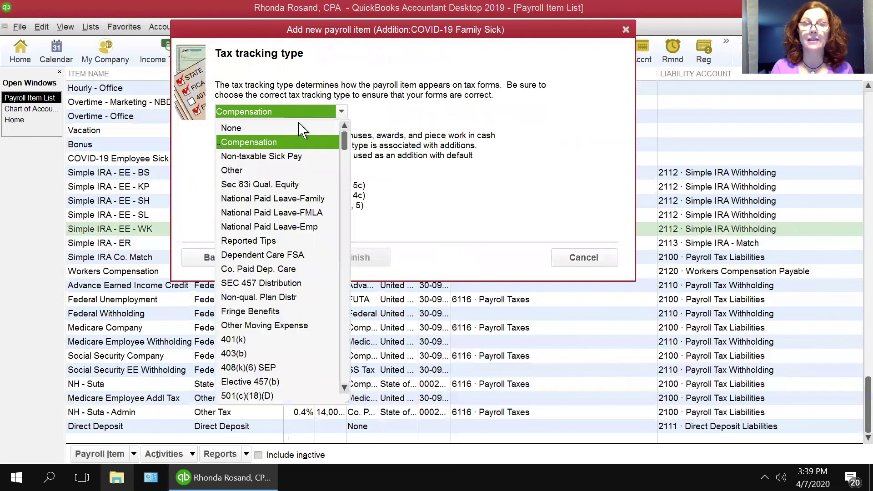
{"action": "left_click", "coordinate": [253, 199]}
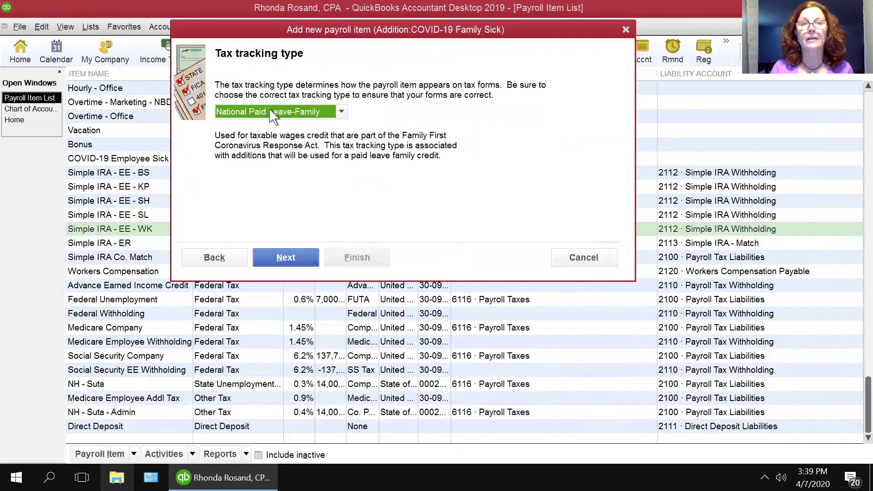
- Keep default taxes, calculate on quantity, and enter a 2,000.00 limit
{"action": "left_click", "coordinate": [292, 252]}
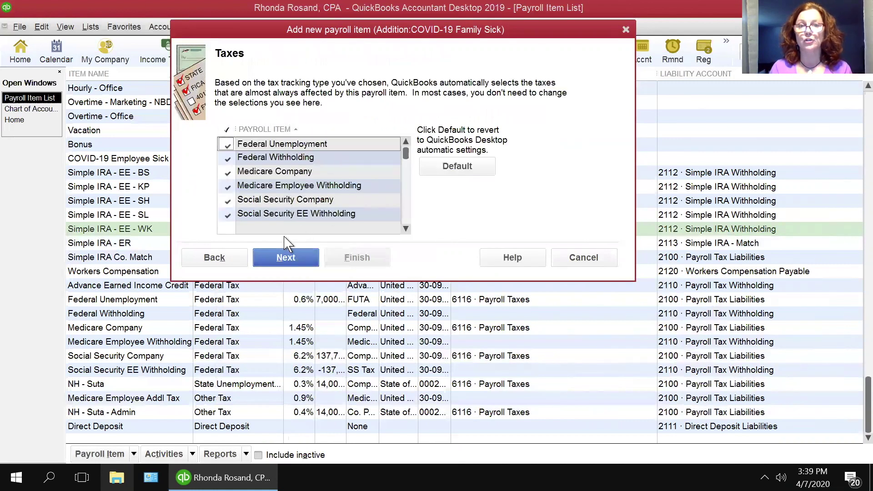
{"action": "left_click", "coordinate": [289, 261]}
{"action": "left_click", "coordinate": [276, 87]}
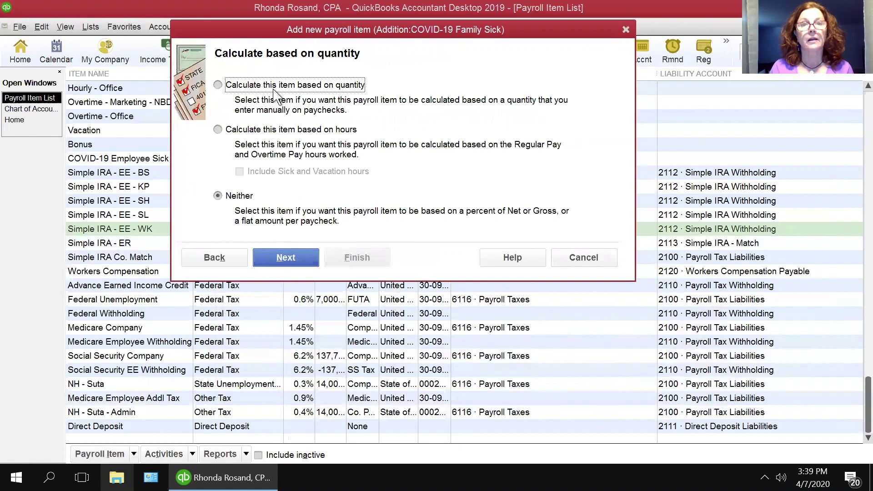
{"action": "left_click", "coordinate": [284, 260]}
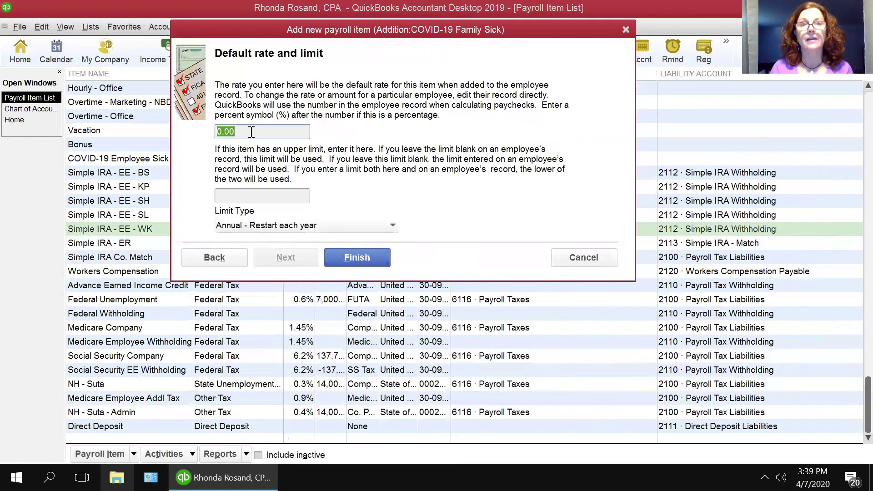
{"action": "left_click", "coordinate": [253, 200]}
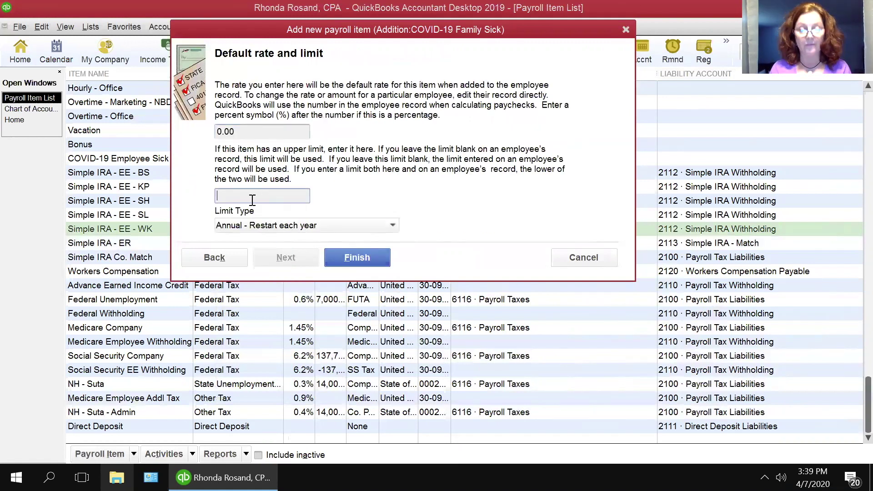
{"action": "type", "text": "2,"}
{"action": "type", "text": "00"}
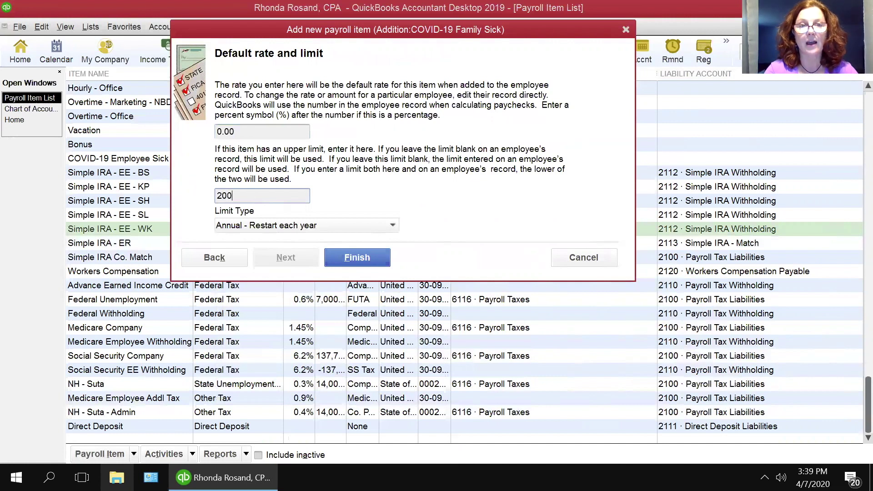
{"action": "type", "text": "0"}
{"action": "key", "text": "Tab"}
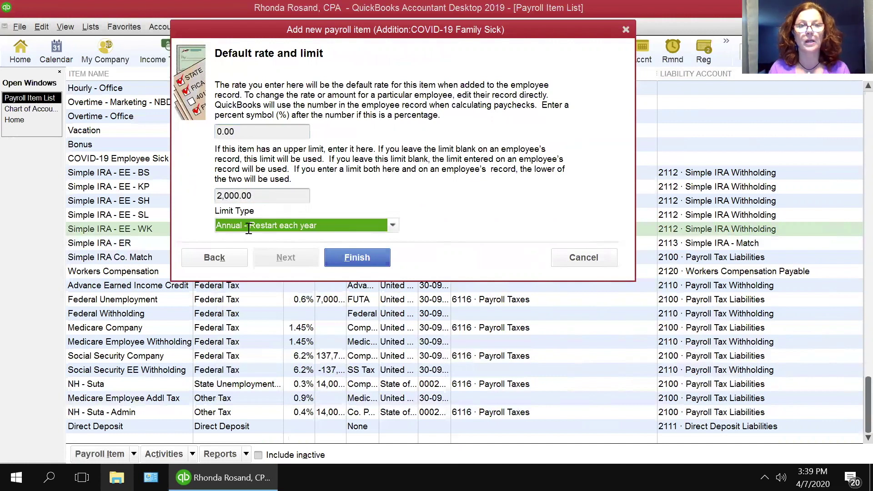
- Save COVID-19 Family Sick and start a Custom Setup Addition named 'COVID-19 Child Care'
{"action": "left_click", "coordinate": [356, 260]}
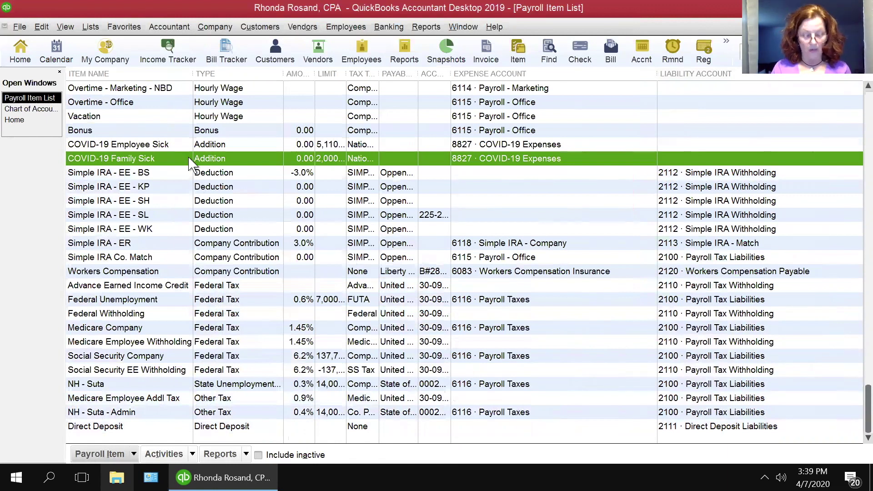
{"action": "right_click", "coordinate": [158, 172]}
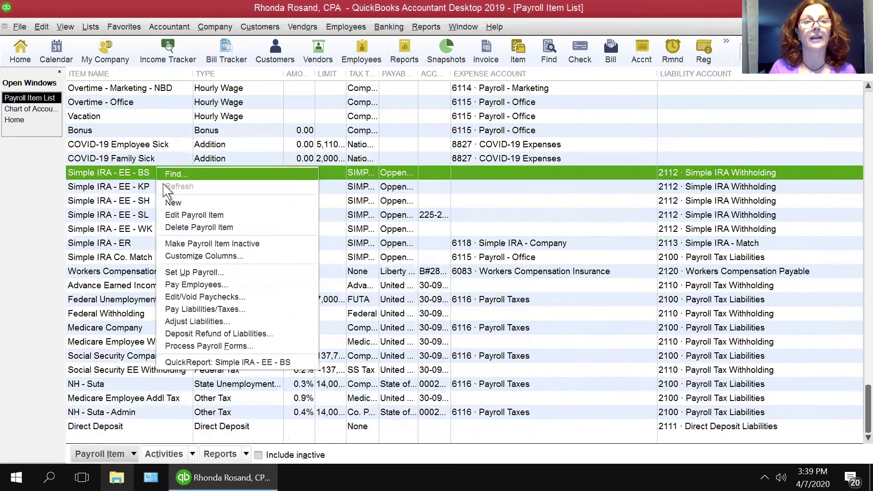
{"action": "left_click", "coordinate": [173, 202]}
{"action": "left_click", "coordinate": [260, 109]}
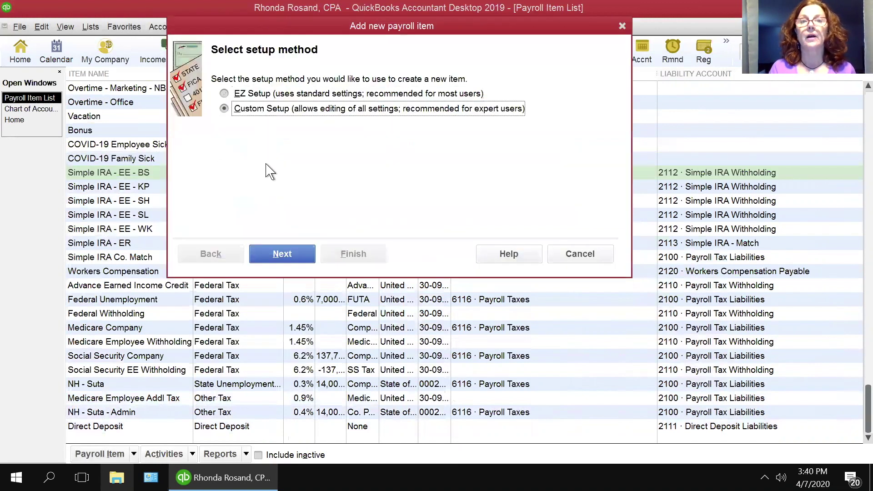
{"action": "left_click", "coordinate": [277, 254]}
{"action": "left_click", "coordinate": [241, 121]}
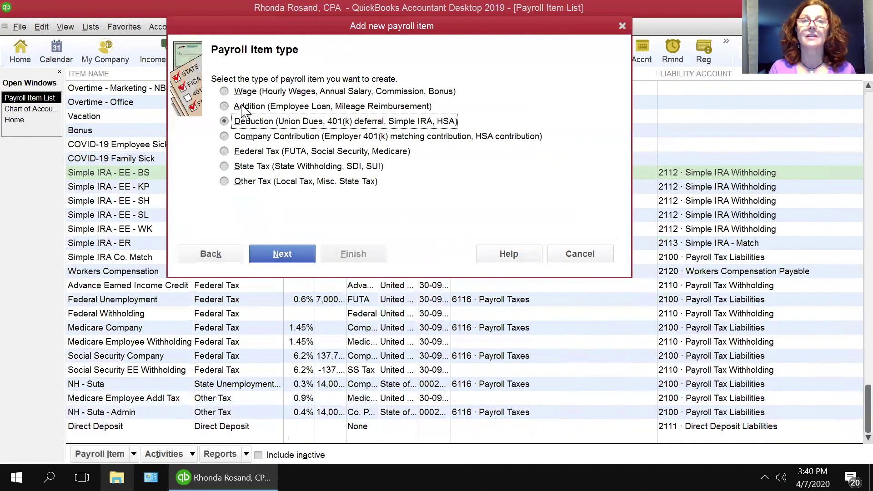
{"action": "left_click", "coordinate": [244, 108]}
{"action": "left_click", "coordinate": [276, 254]}
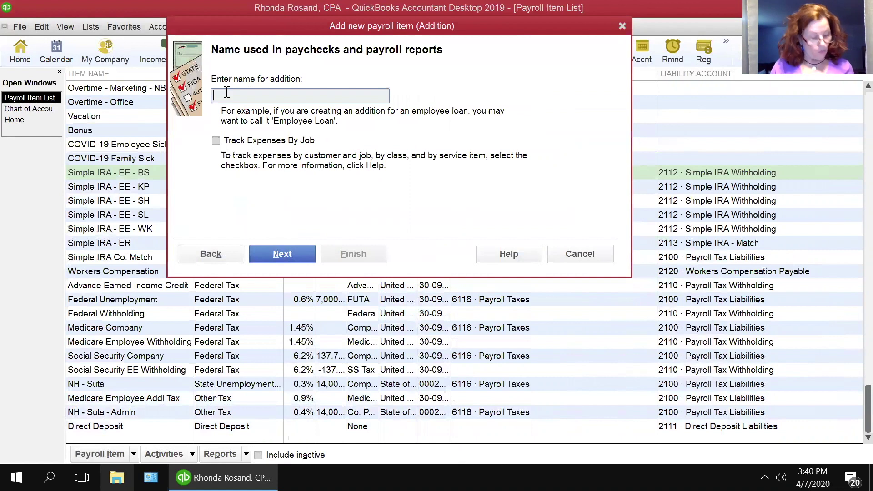
{"action": "type", "text": "C"}
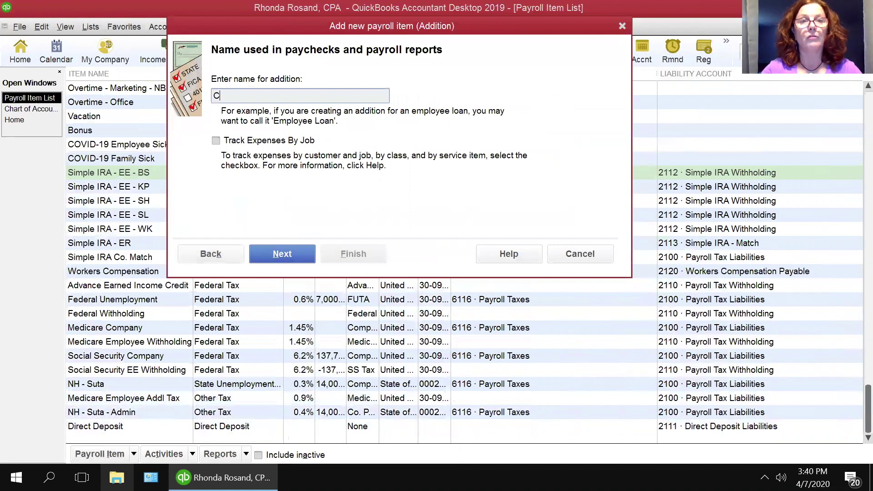
{"action": "type", "text": "OVID"}
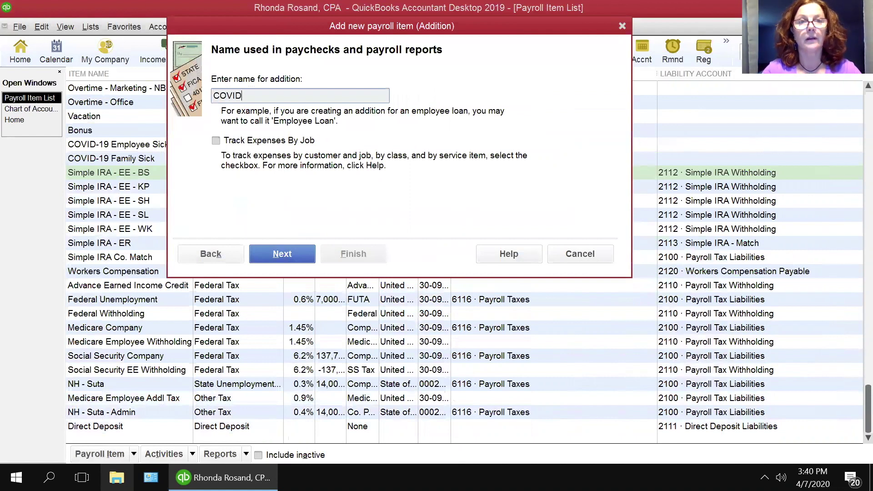
{"action": "type", "text": "-19 "}
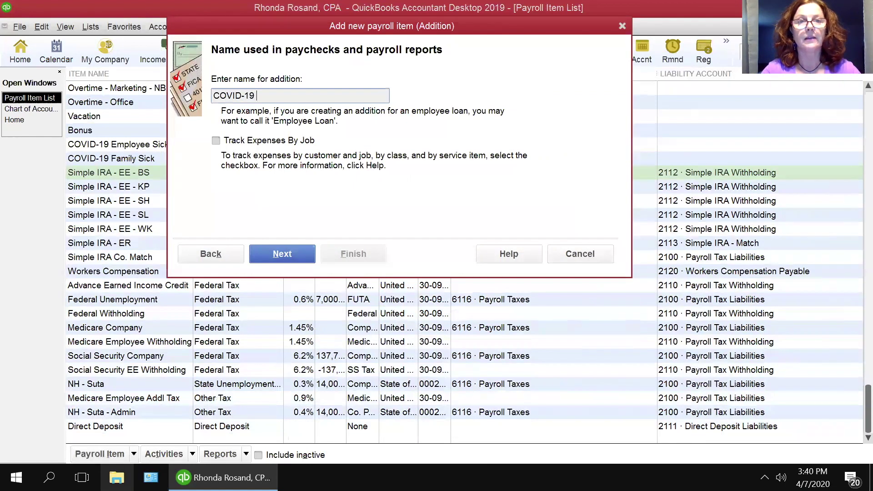
{"action": "type", "text": "Child Ca"}
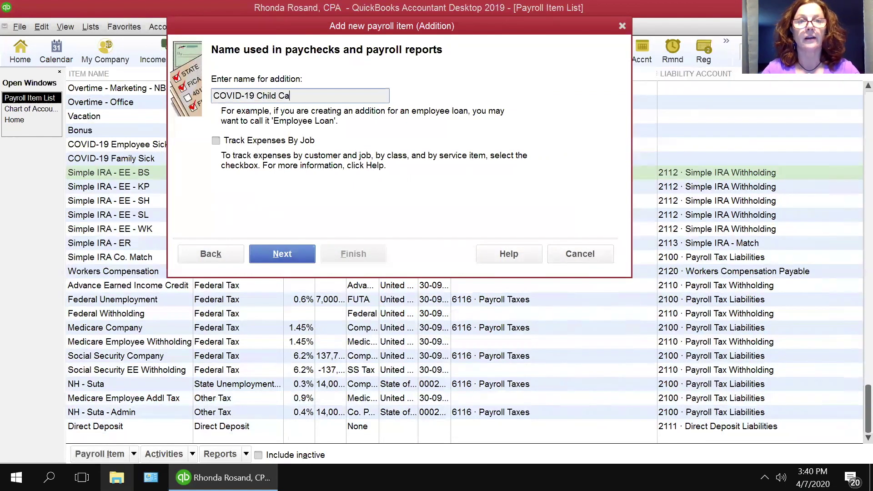
{"action": "type", "text": "re"}
- Assign expense account 8827 COVID-19 Expenses and tax tracking type National Paid Leave-FMLA
{"action": "left_click", "coordinate": [279, 255]}
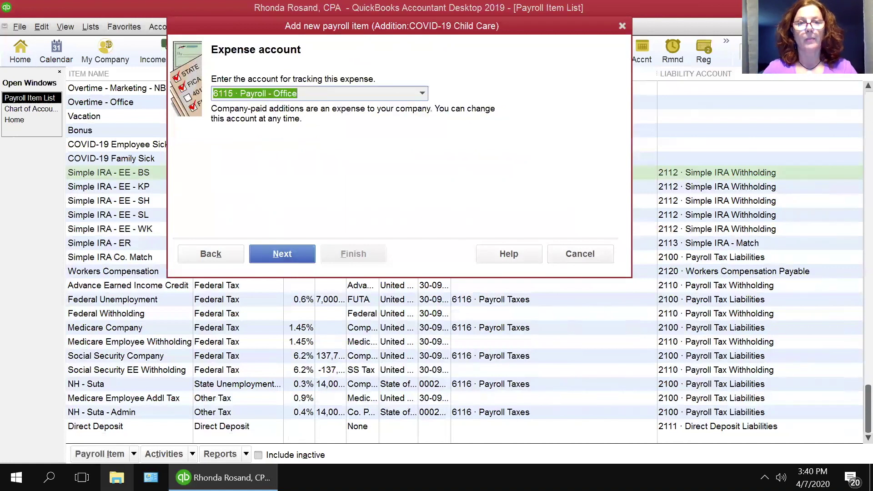
{"action": "type", "text": "COVID-19 Expenses"}
{"action": "left_click", "coordinate": [302, 152]}
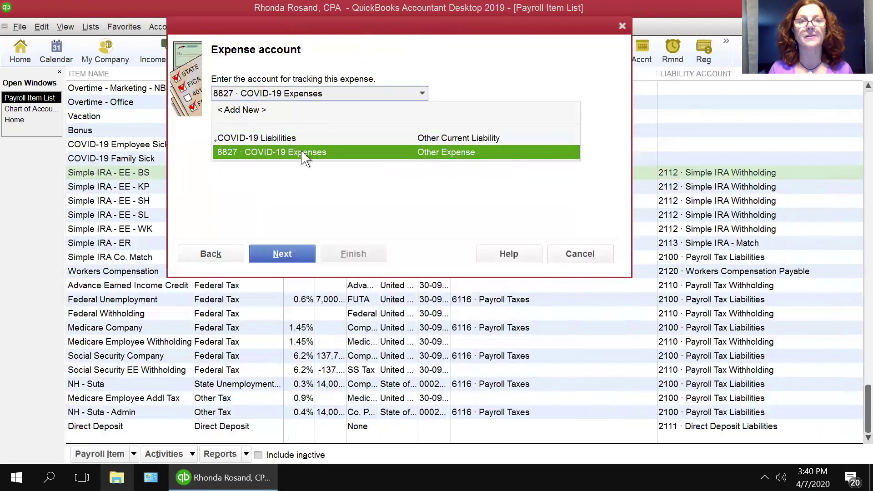
{"action": "left_click", "coordinate": [280, 255]}
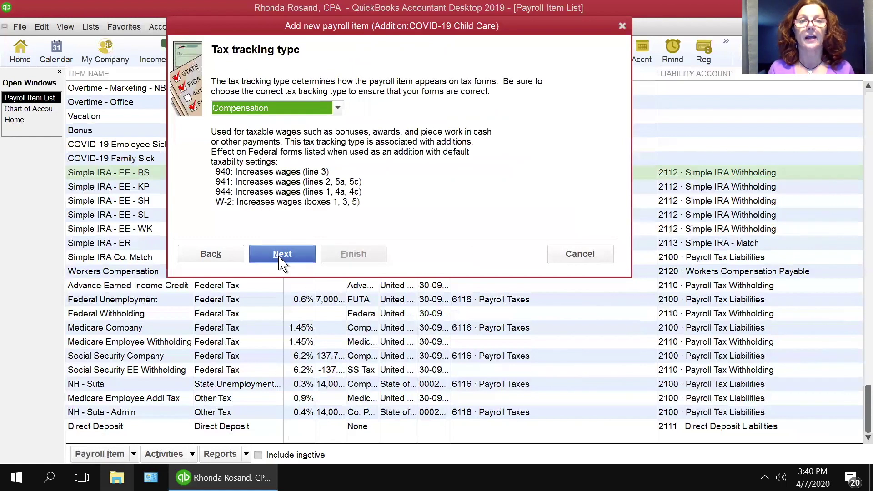
{"action": "left_click", "coordinate": [273, 109]}
{"action": "left_click", "coordinate": [300, 209]}
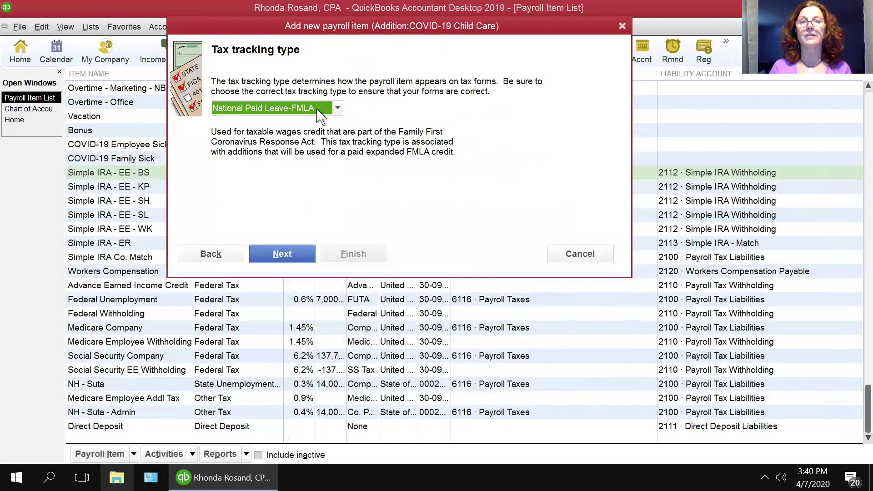
{"action": "left_click", "coordinate": [286, 254]}
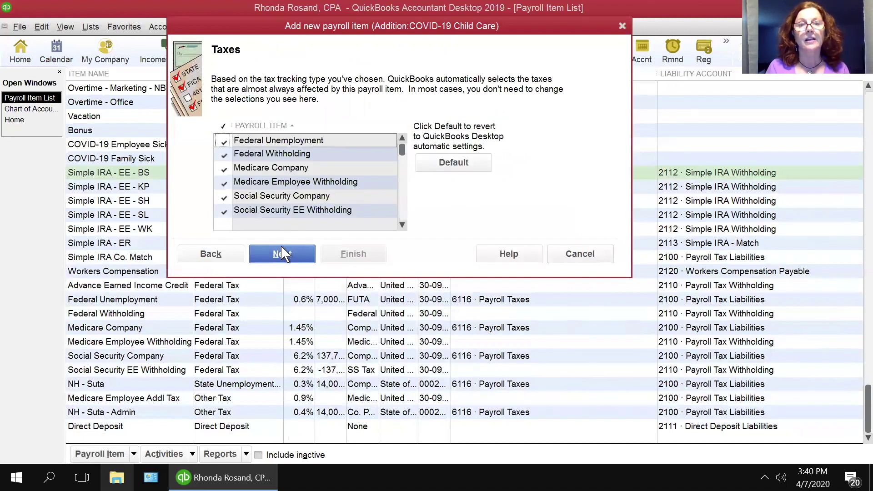
- Keep default taxes and Neither calculation, set a 10,000.00 one-time limit, and save COVID-19 Child Care
{"action": "left_click", "coordinate": [282, 250]}
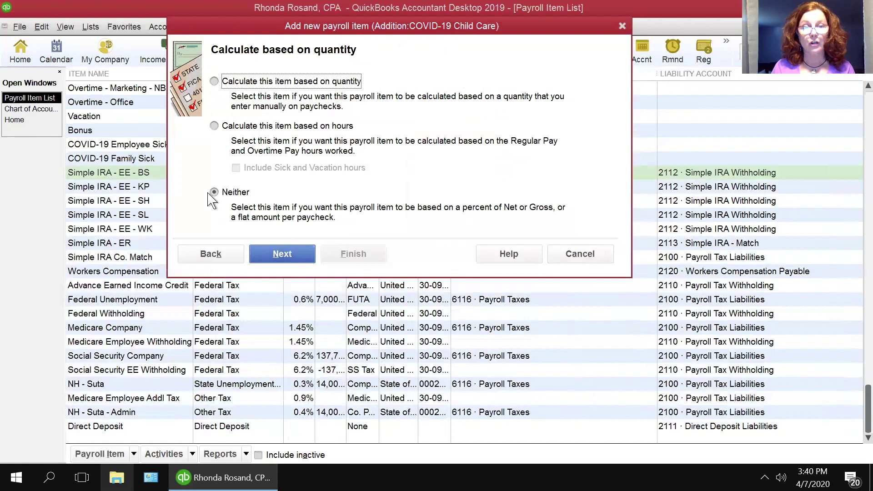
{"action": "left_click", "coordinate": [291, 256]}
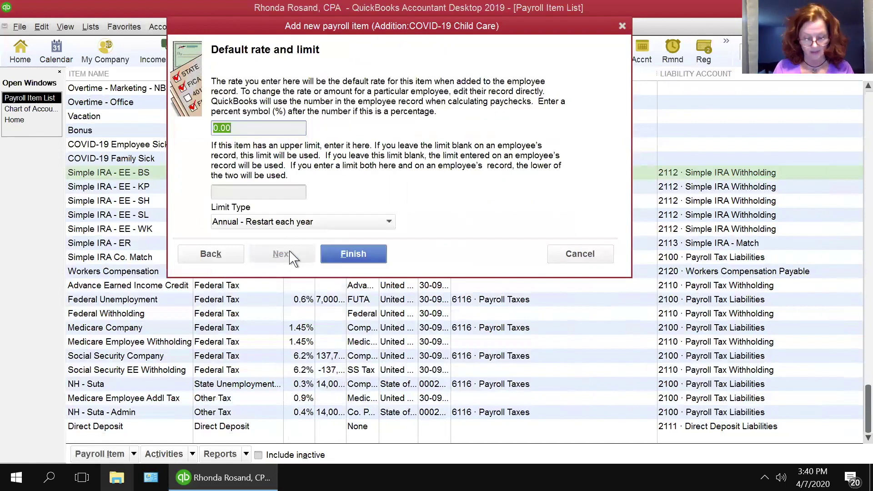
{"action": "left_click", "coordinate": [238, 195]}
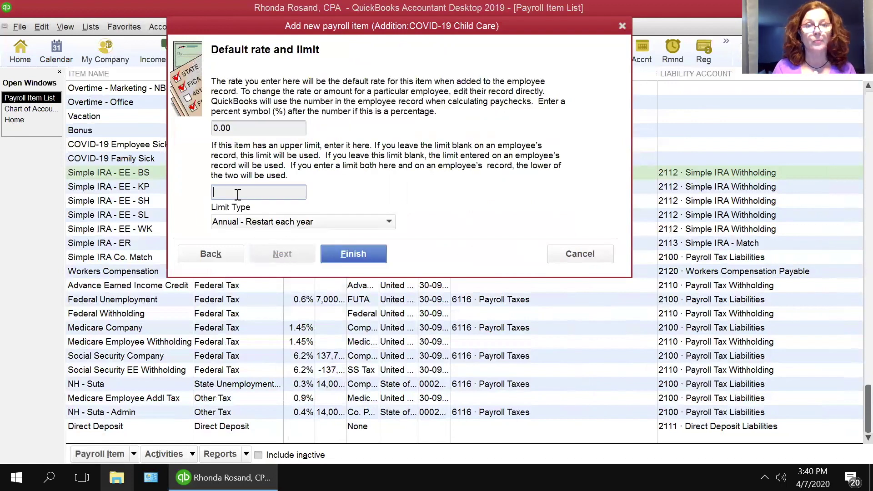
{"action": "type", "text": "10,00"}
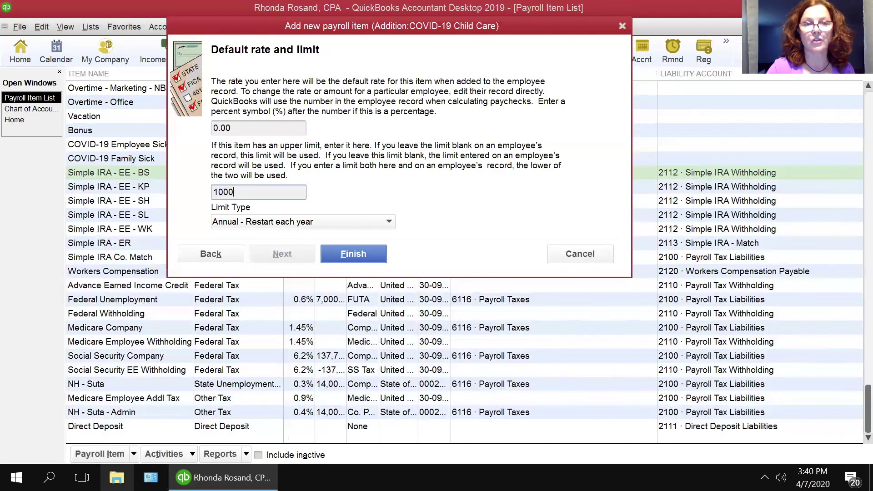
{"action": "type", "text": "0"}
{"action": "key", "text": "Tab"}
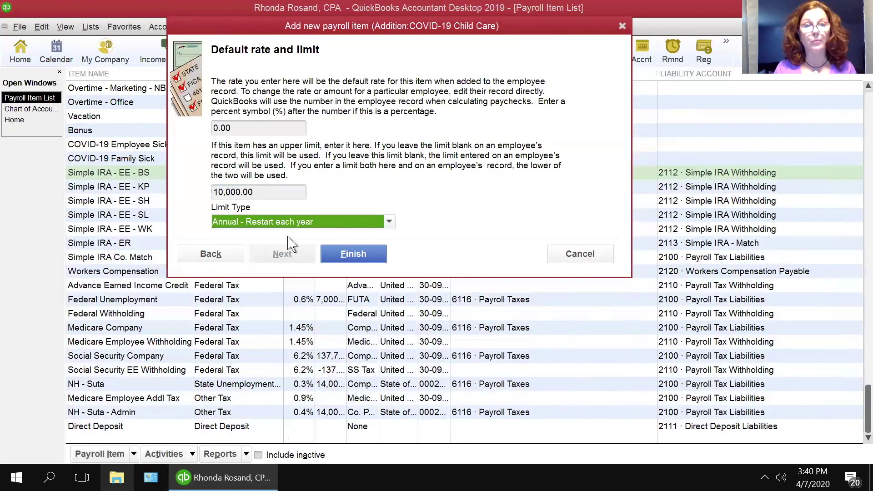
{"action": "left_click", "coordinate": [389, 223]}
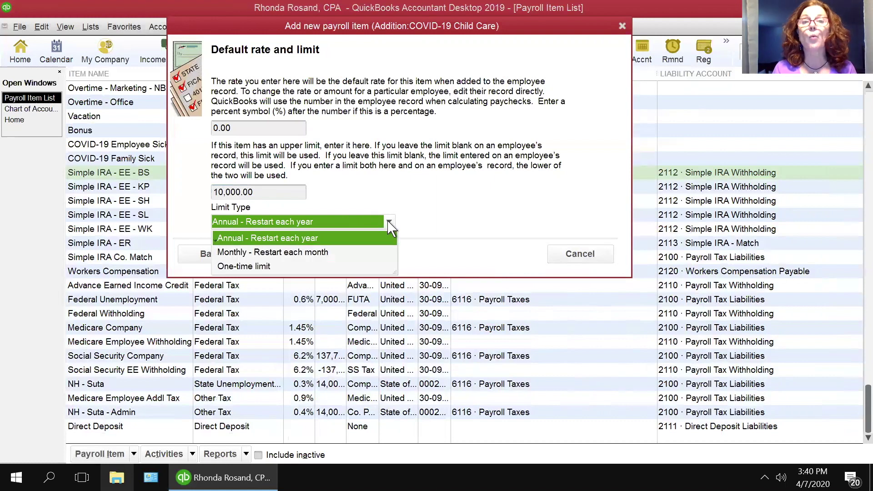
{"action": "left_click", "coordinate": [269, 268]}
{"action": "left_click", "coordinate": [354, 255]}
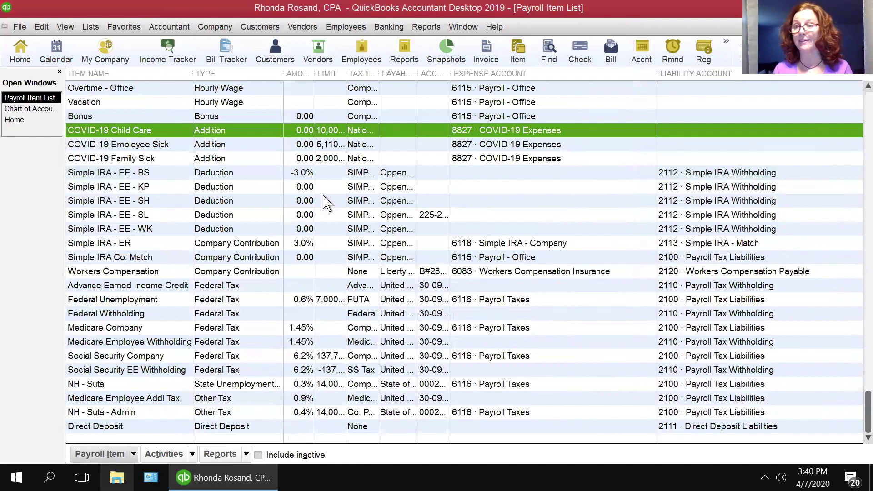
- Begin a Custom Setup Company Contribution item named 'COVID-19 Health Premium'
{"action": "right_click", "coordinate": [169, 187]}
{"action": "left_click", "coordinate": [184, 220]}
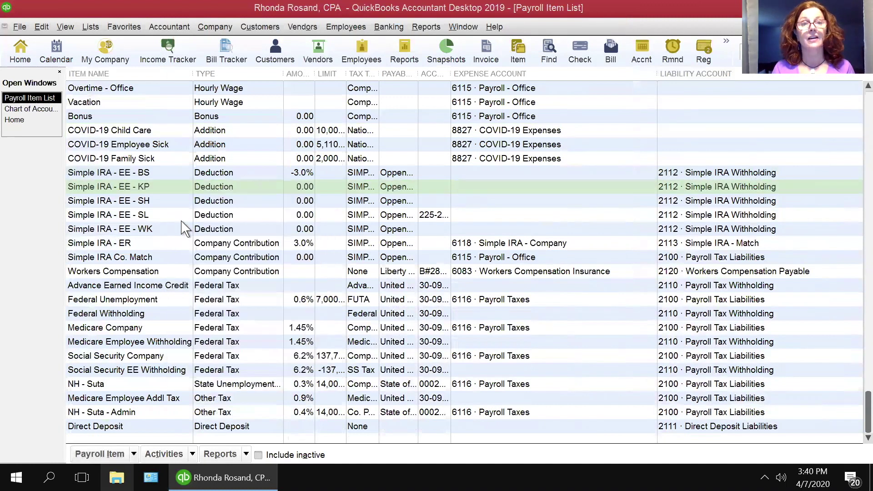
{"action": "left_click", "coordinate": [243, 106]}
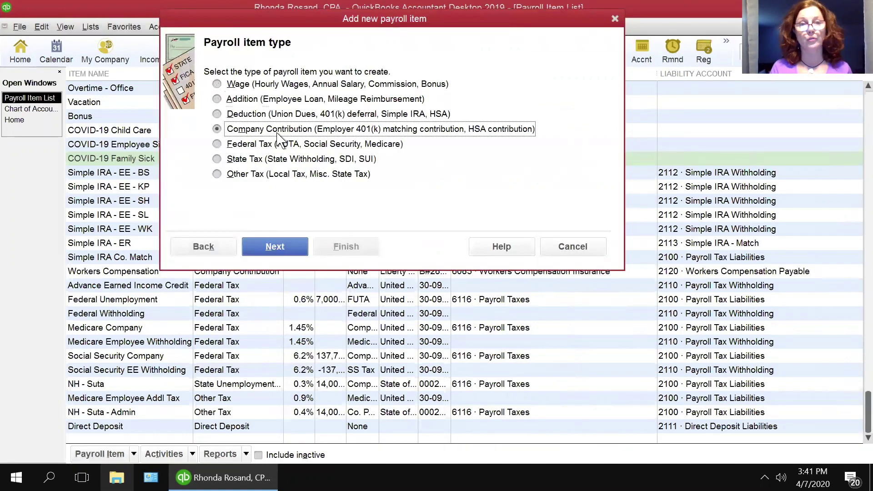
{"action": "left_click", "coordinate": [282, 248]}
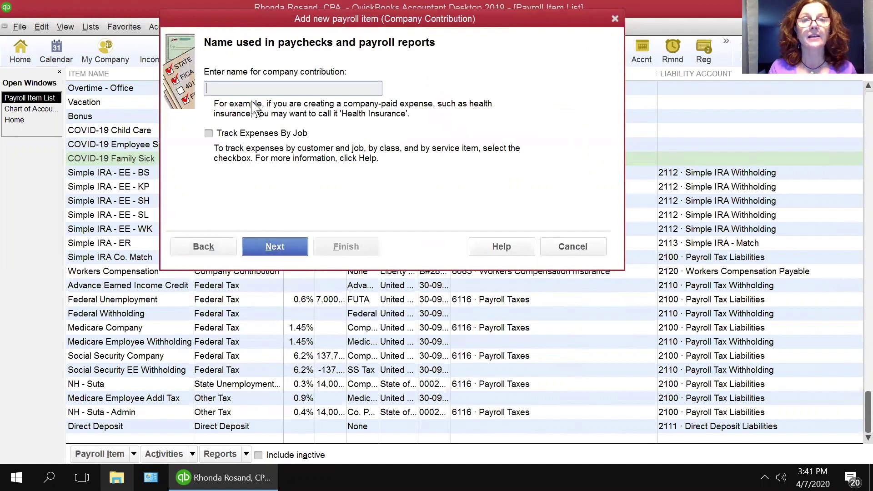
{"action": "type", "text": "COVID 1"}
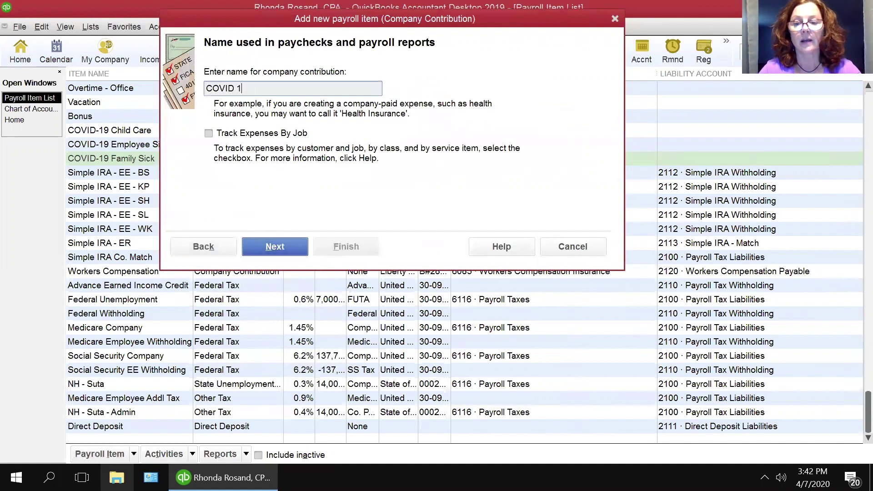
{"action": "key", "text": "BackSpace"}
{"action": "key", "text": "BackSpace"}
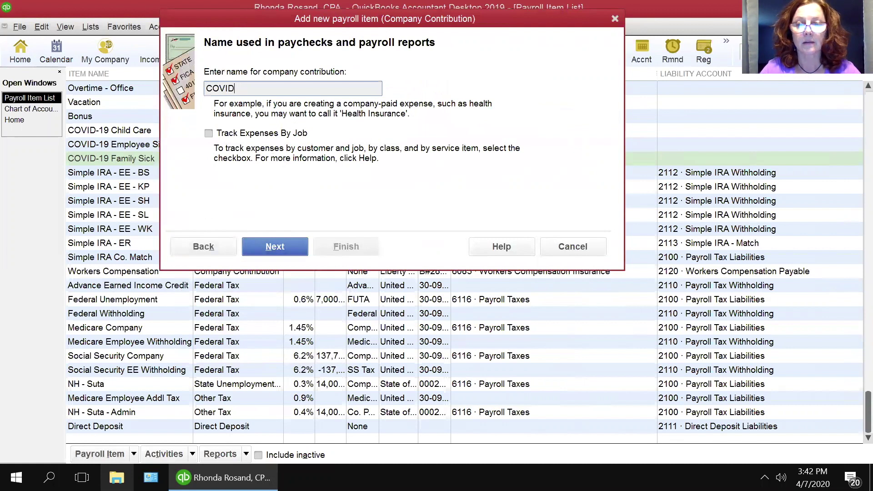
{"action": "type", "text": "19 He"}
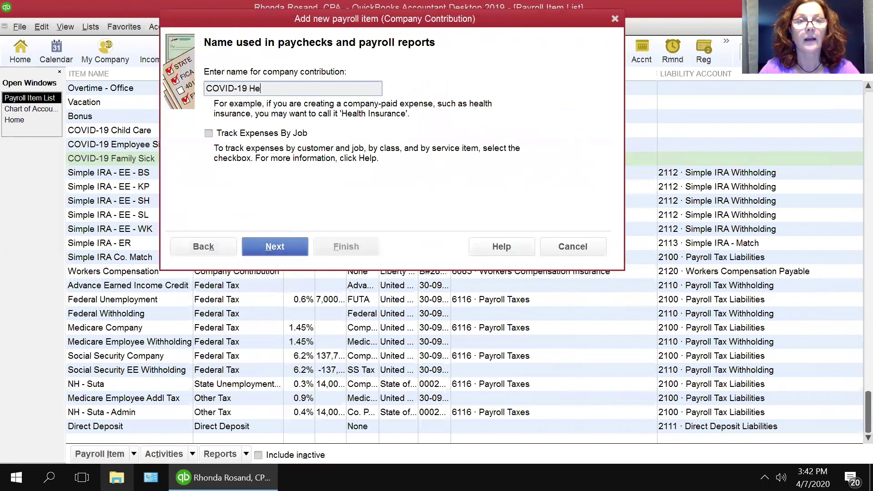
{"action": "type", "text": "alth "}
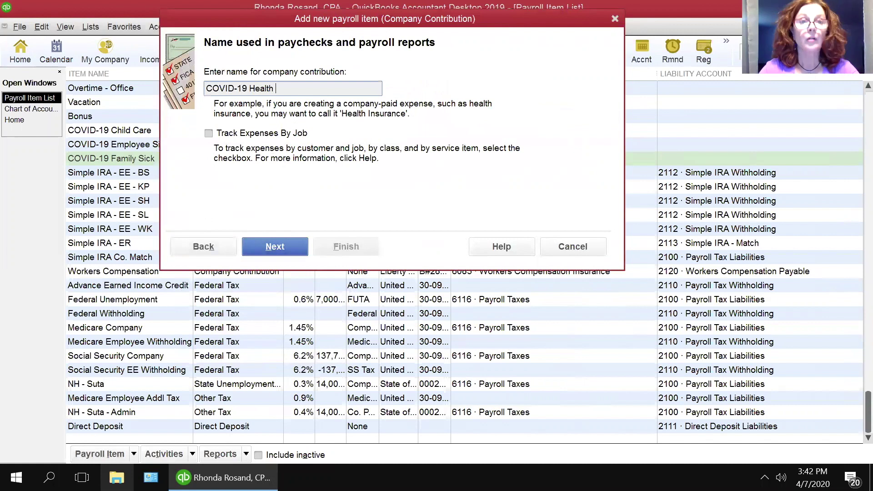
{"action": "type", "text": "Premium"}
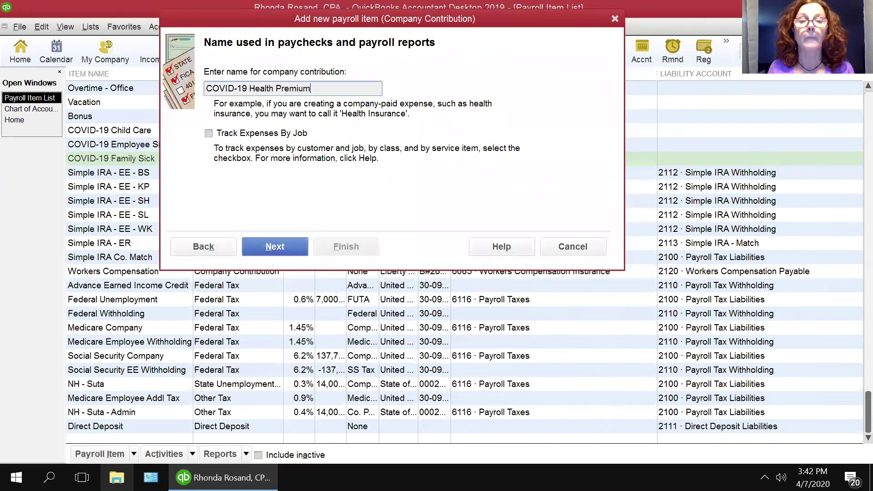
- Set Harvard Pilgrim as the payee agency and enter its agency ID
{"action": "left_click", "coordinate": [282, 248]}
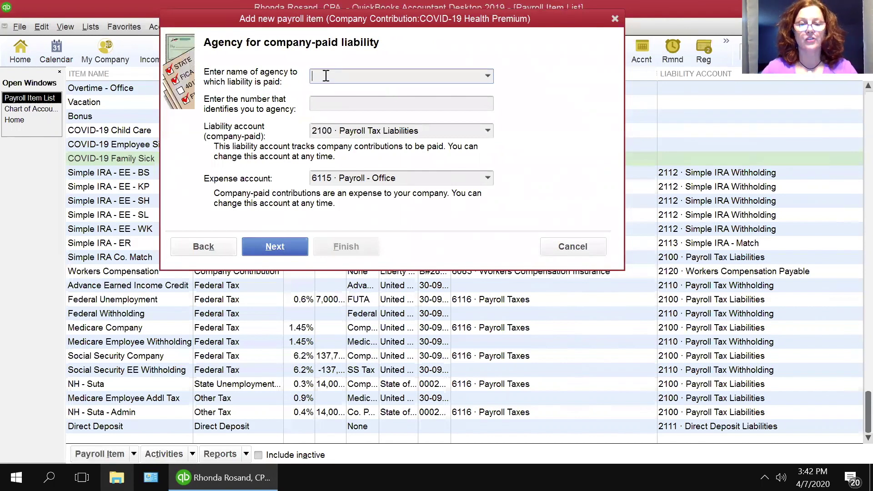
{"action": "type", "text": "Harvard Pilgrim"}
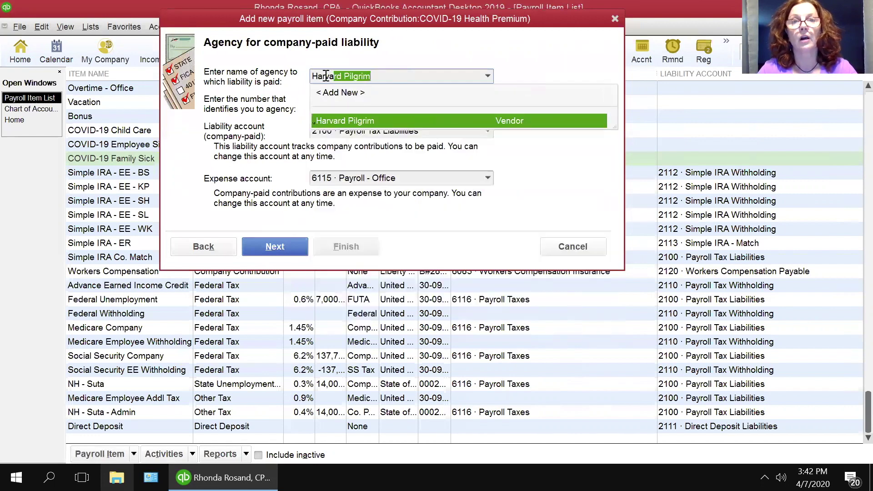
{"action": "key", "text": "Tab"}
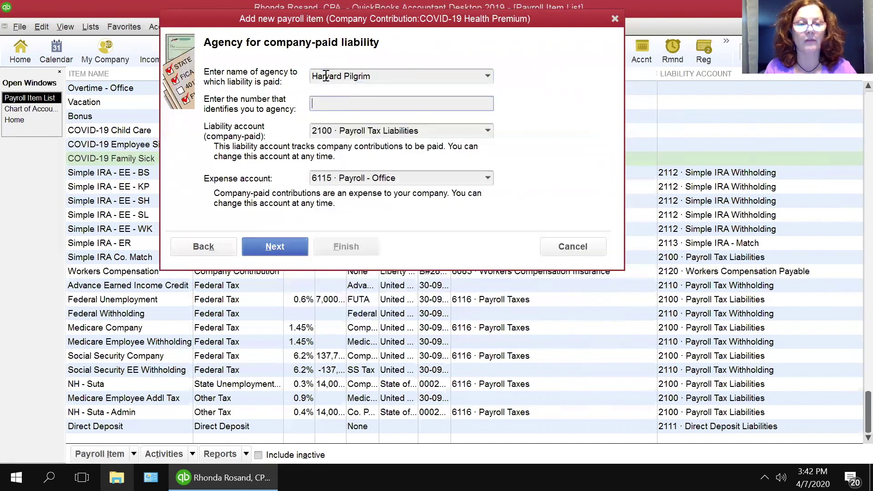
{"action": "type", "text": "1234"}
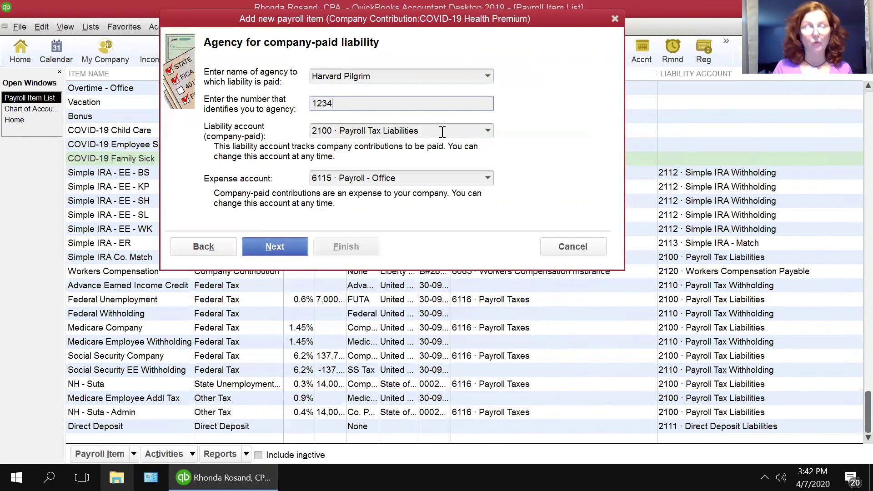
- Use 8827 · COVID-19 Expenses as both the liability and expense account
{"action": "left_click_drag", "start_coordinate": [442, 131], "coordinate": [258, 137]}
{"action": "type", "text": "c"}
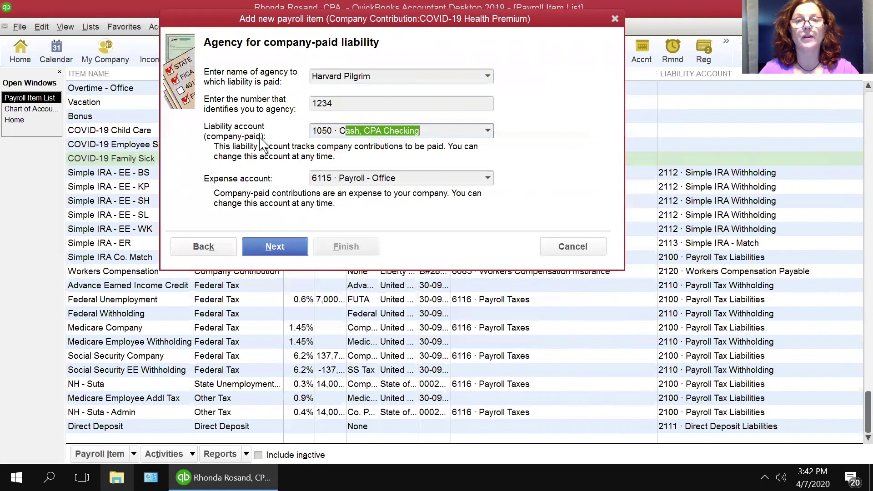
{"action": "type", "text": "ov"}
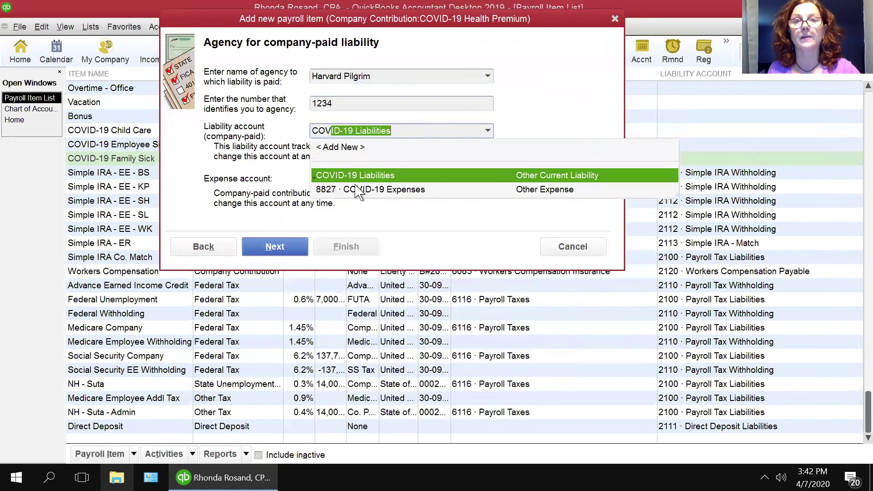
{"action": "left_click", "coordinate": [358, 191]}
{"action": "left_click", "coordinate": [419, 178]}
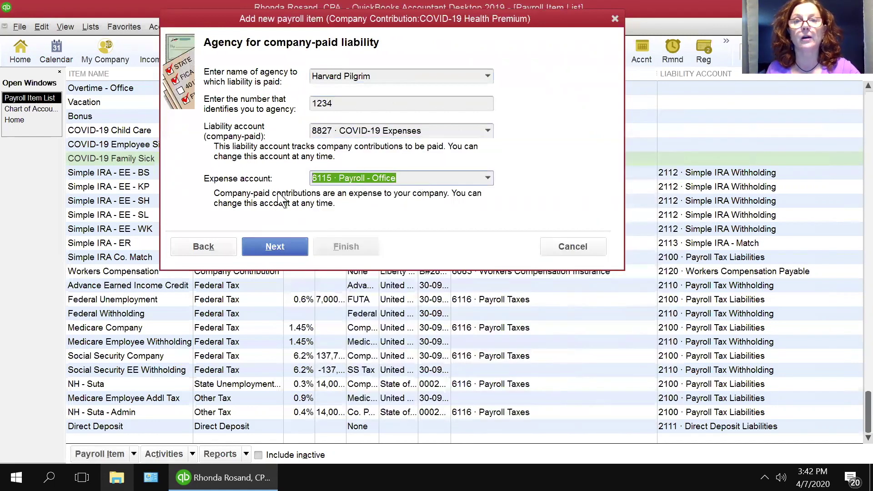
{"action": "type", "text": "cov"}
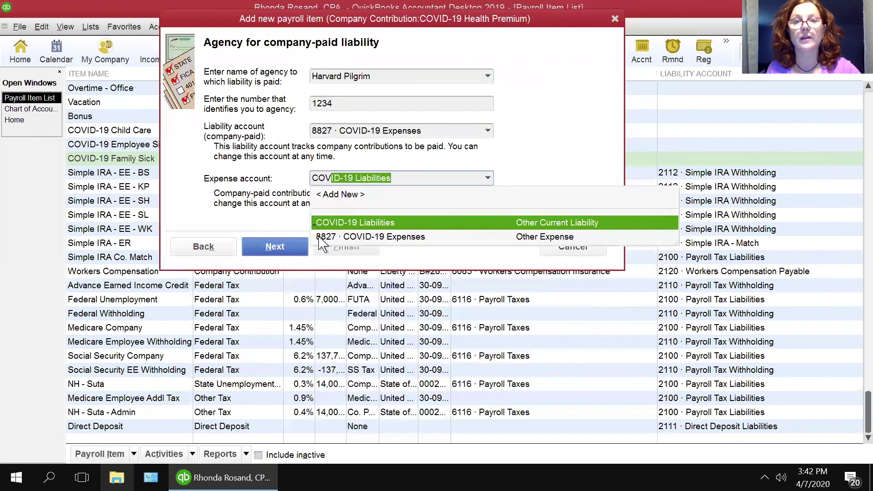
{"action": "left_click", "coordinate": [359, 237]}
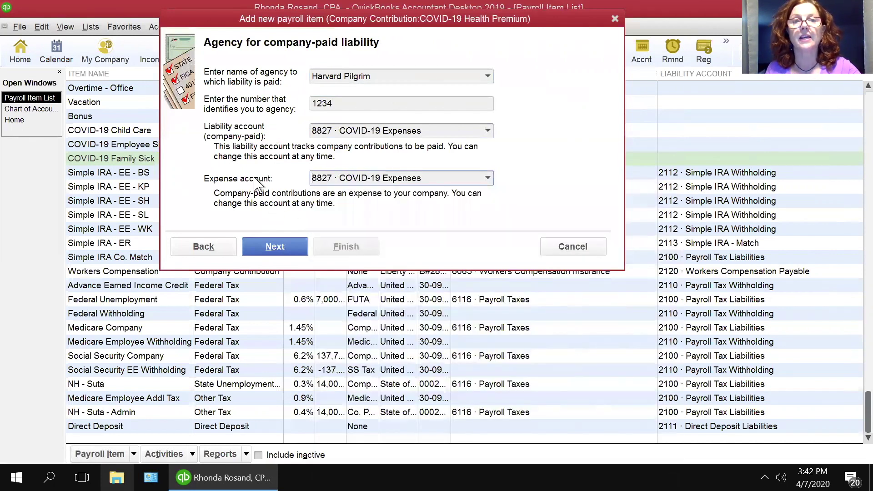
{"action": "left_click", "coordinate": [306, 243]}
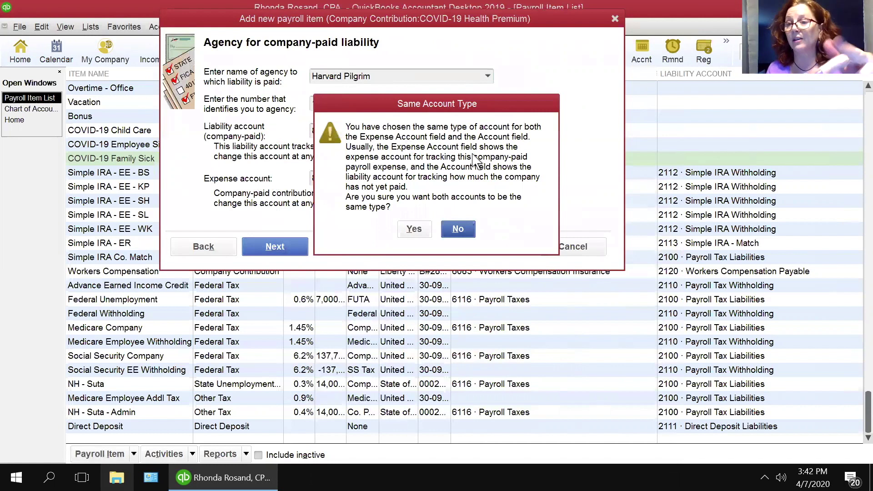
- Accept the same-account warning, choose National Paid Leave-Health tracking, and keep default taxes
{"action": "left_click", "coordinate": [415, 230]}
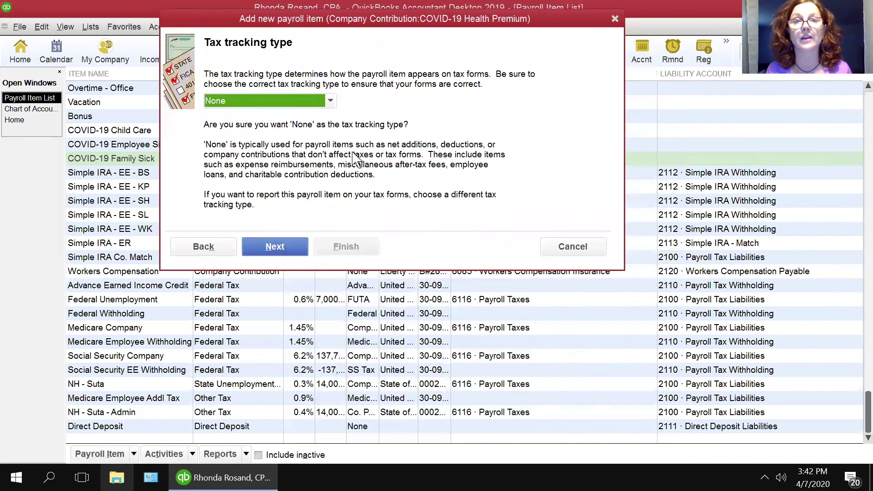
{"action": "left_click", "coordinate": [291, 99]}
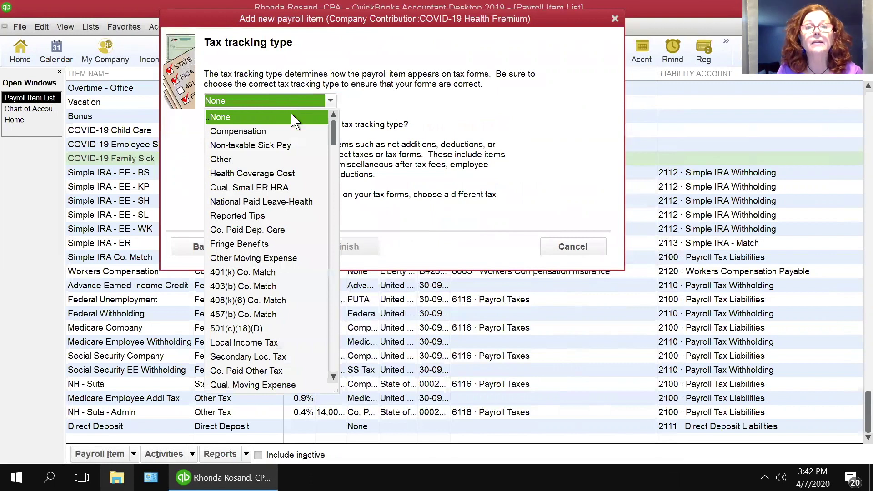
{"action": "left_click", "coordinate": [286, 200]}
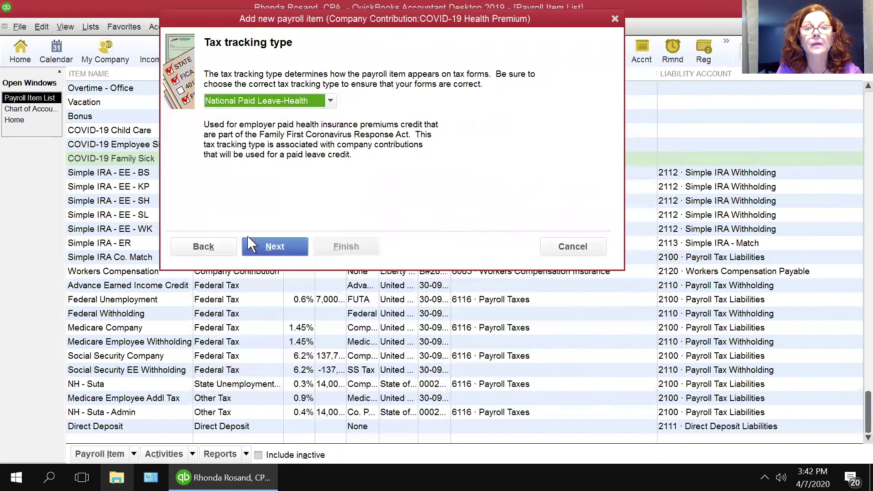
{"action": "left_click", "coordinate": [269, 247]}
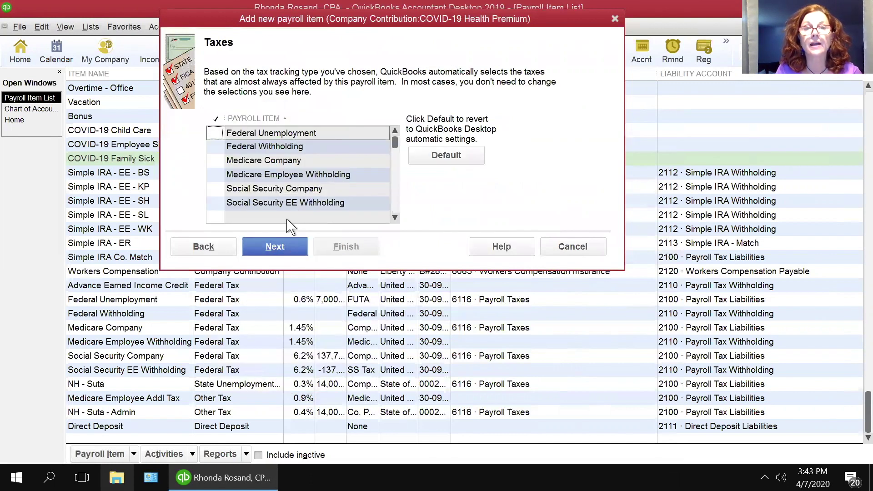
{"action": "left_click", "coordinate": [282, 249]}
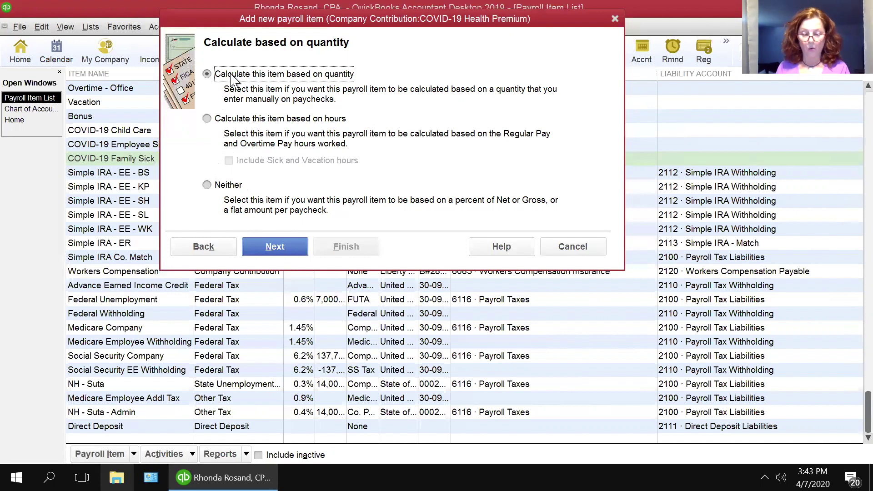
- Keep quantity-based calculation, set a 10,000.00 one-time limit, and save COVID-19 Health Premium
{"action": "left_click", "coordinate": [274, 247]}
{"action": "left_click", "coordinate": [236, 188]}
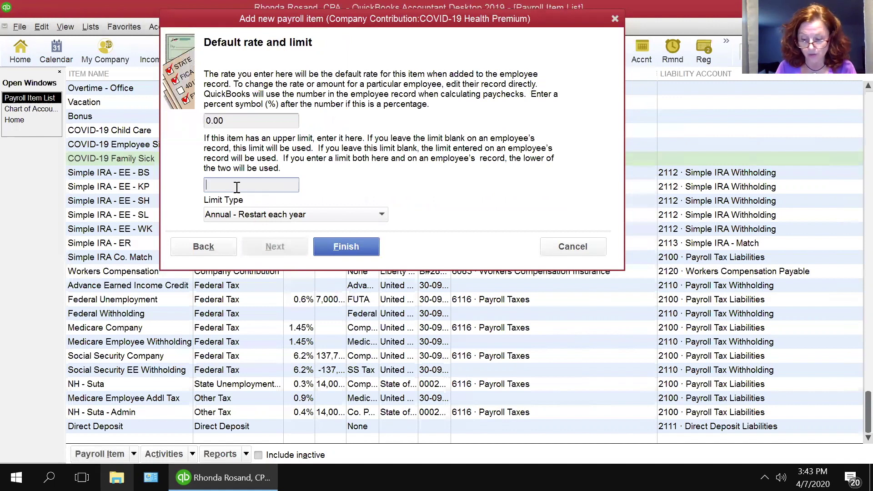
{"action": "type", "text": "10,0"}
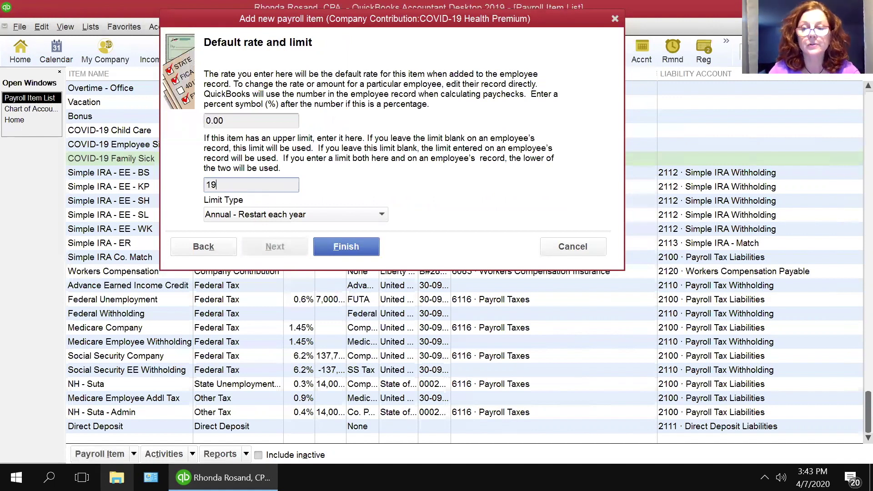
{"action": "type", "text": "0000"}
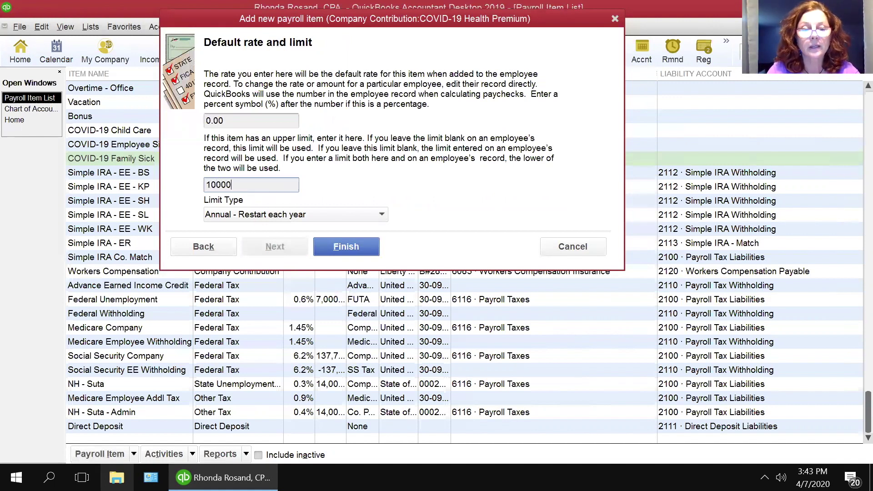
{"action": "key", "text": "Tab"}
{"action": "key", "text": "Down"}
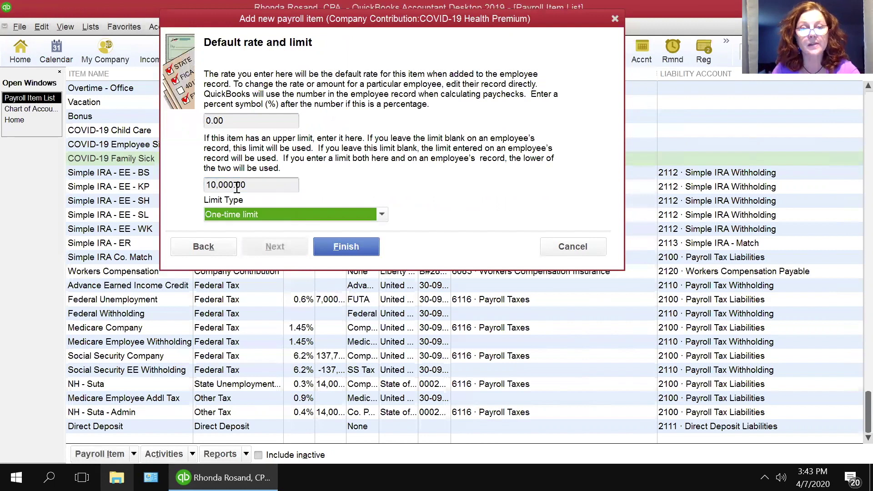
{"action": "left_click", "coordinate": [345, 246]}
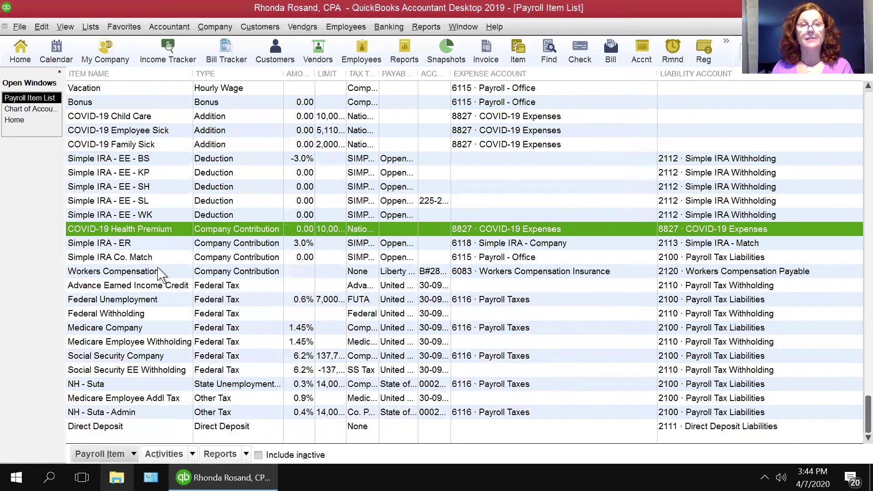
- Start a Custom Setup company-paid User-Defined Other Tax item named 'COVID-10 Tax Credit'
{"action": "right_click", "coordinate": [157, 257]}
{"action": "left_click", "coordinate": [171, 302]}
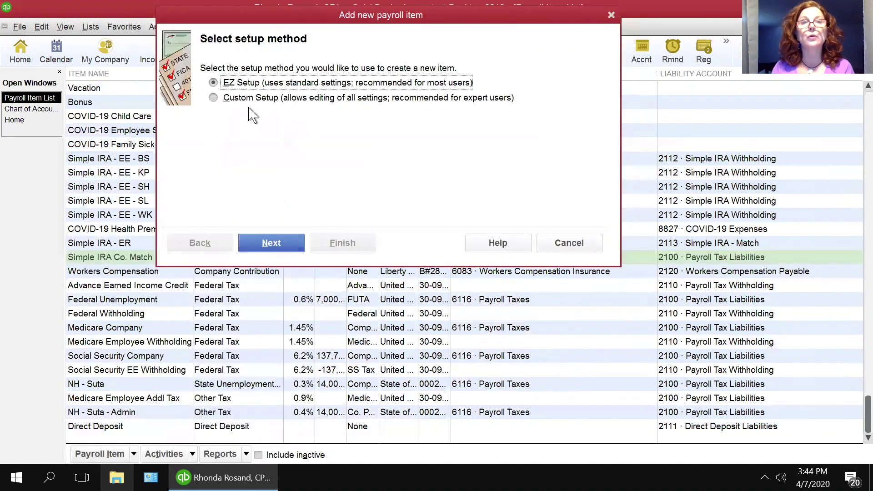
{"action": "left_click", "coordinate": [250, 98]}
{"action": "left_click", "coordinate": [271, 243]}
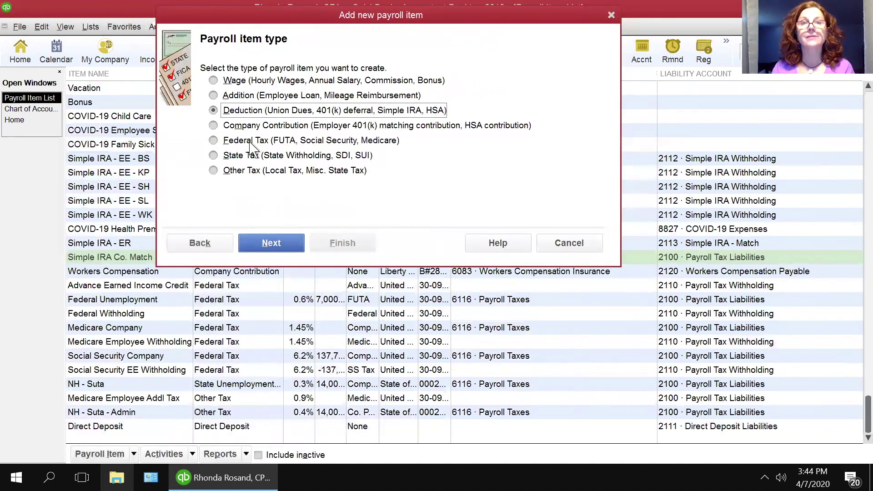
{"action": "left_click", "coordinate": [214, 171]}
{"action": "left_click", "coordinate": [271, 243]}
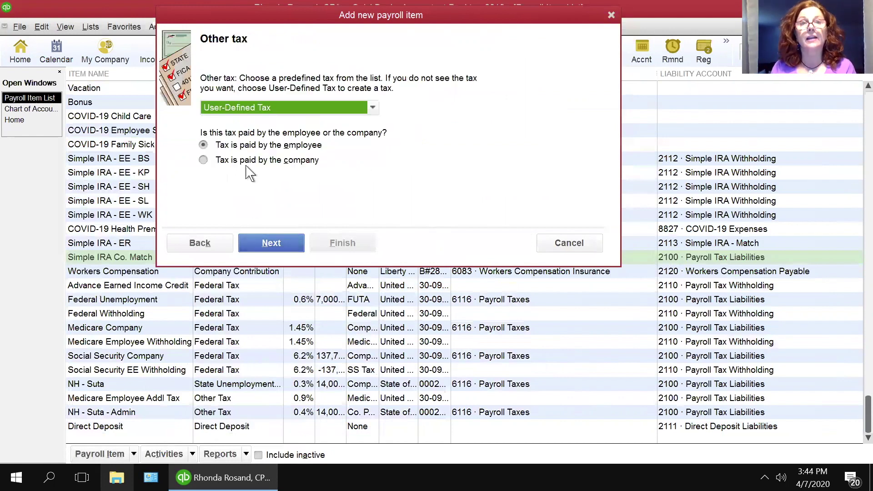
{"action": "left_click", "coordinate": [225, 160]}
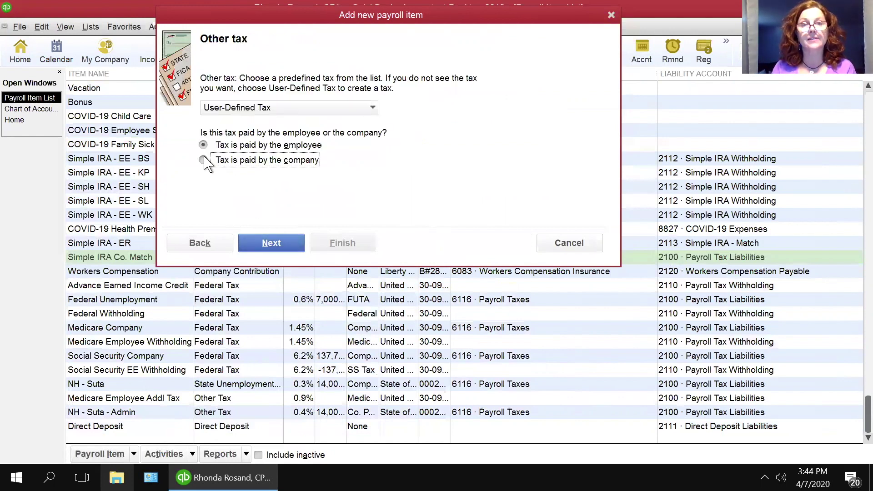
{"action": "left_click", "coordinate": [270, 242]}
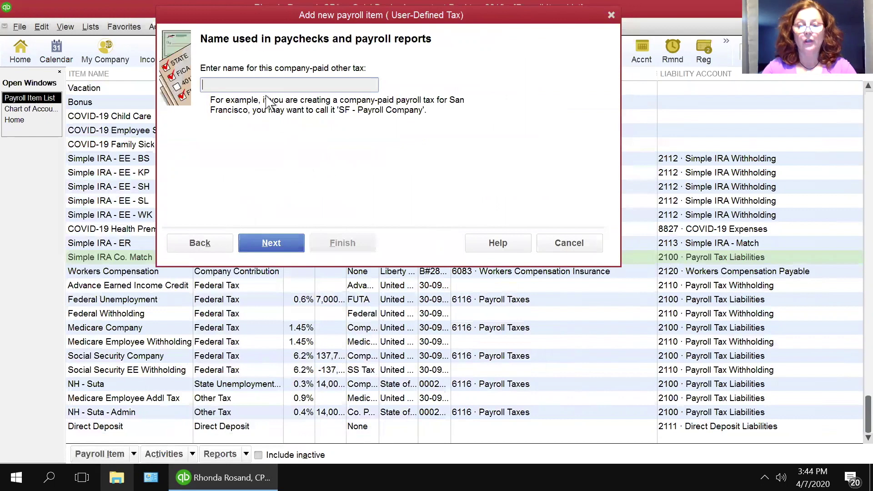
{"action": "type", "text": "COVID"}
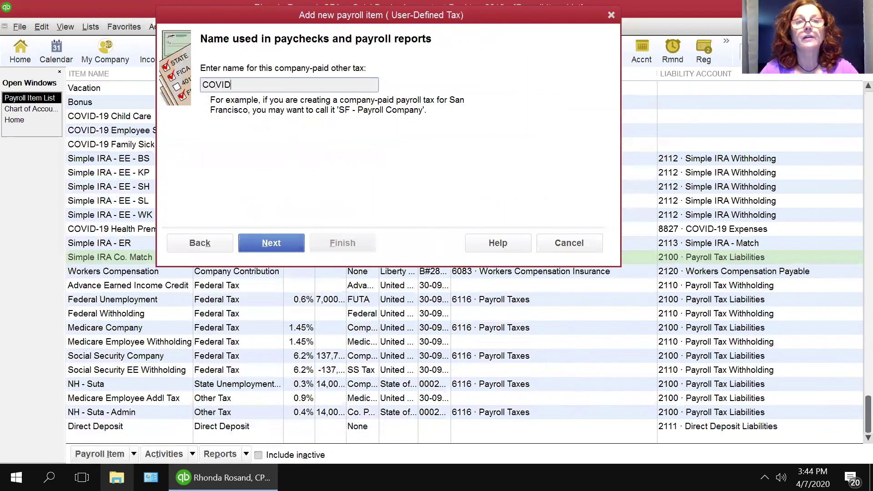
{"action": "type", "text": "-10 Tax"}
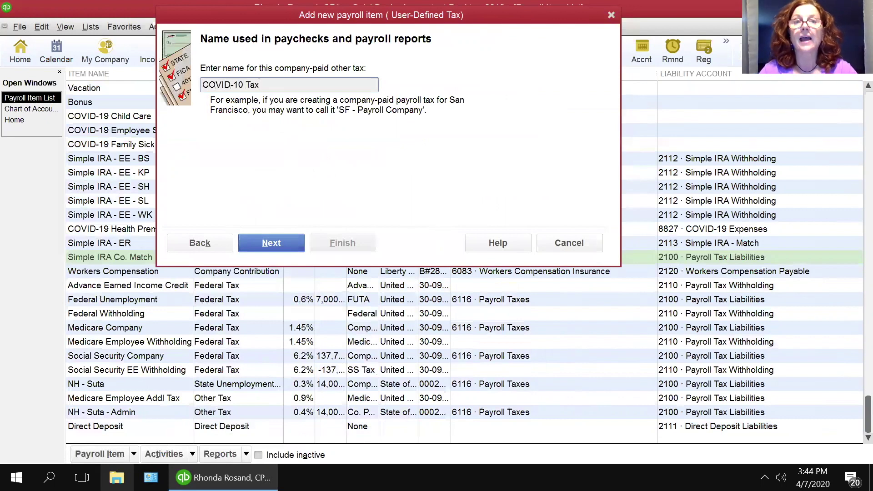
{"action": "type", "text": " Credit"}
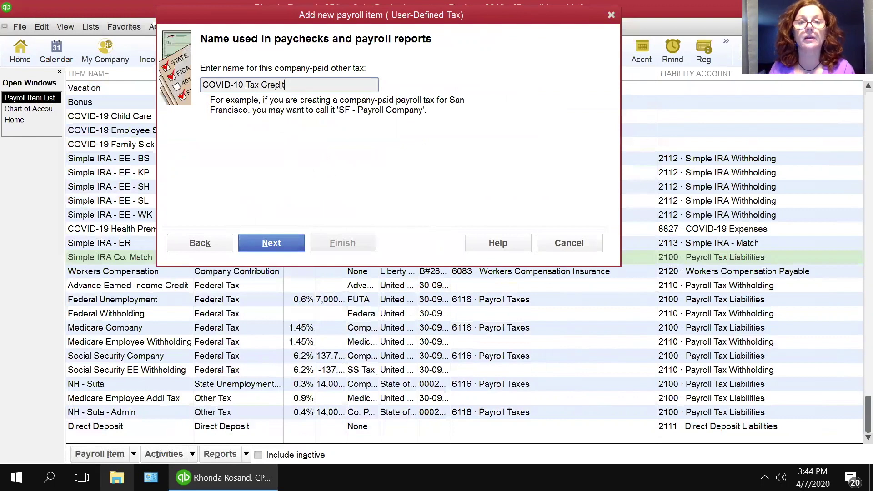
- Set the payee agency to United States Treasury and enter its ID number
{"action": "left_click", "coordinate": [273, 245]}
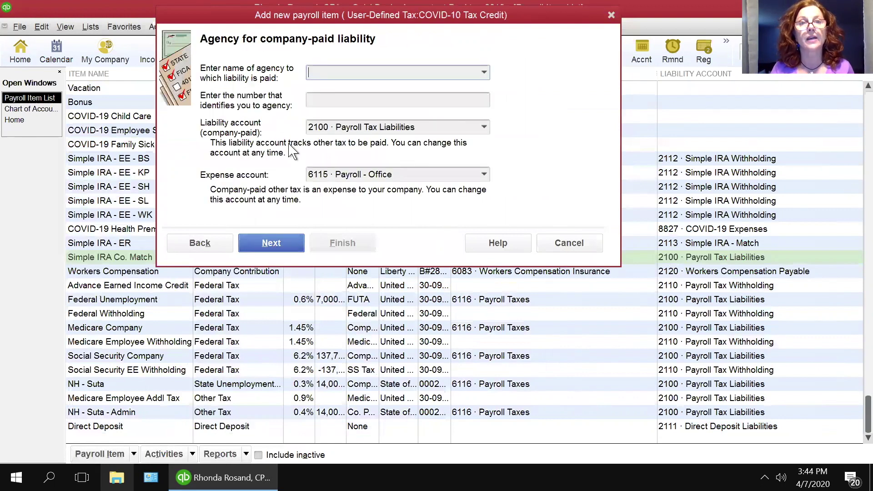
{"action": "type", "text": "United States Treasury"}
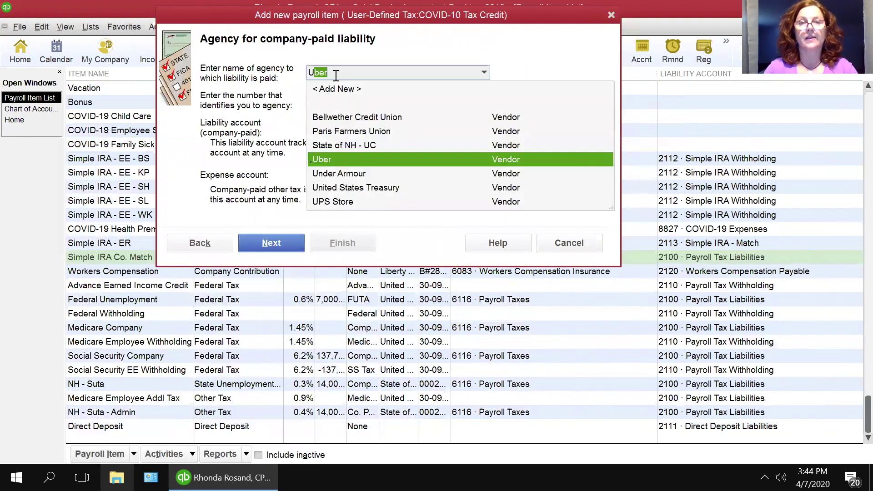
{"action": "key", "text": "Tab"}
{"action": "type", "text": "1234"}
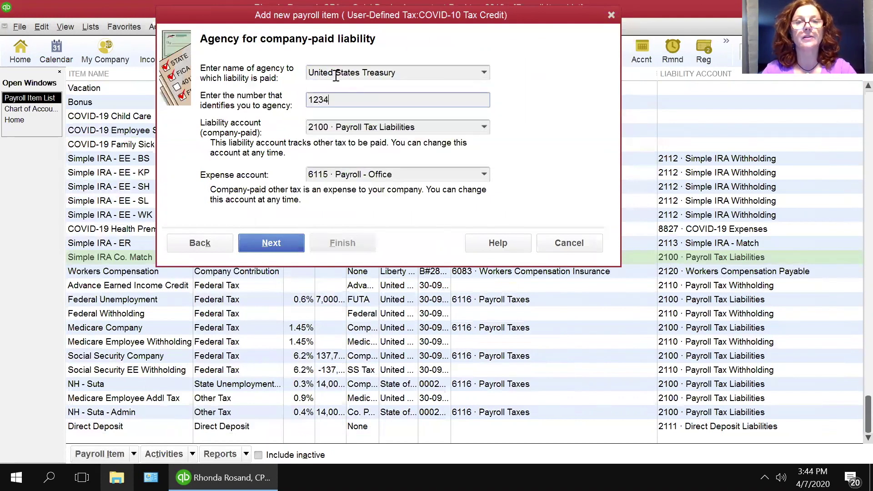
{"action": "key", "text": "Tab"}
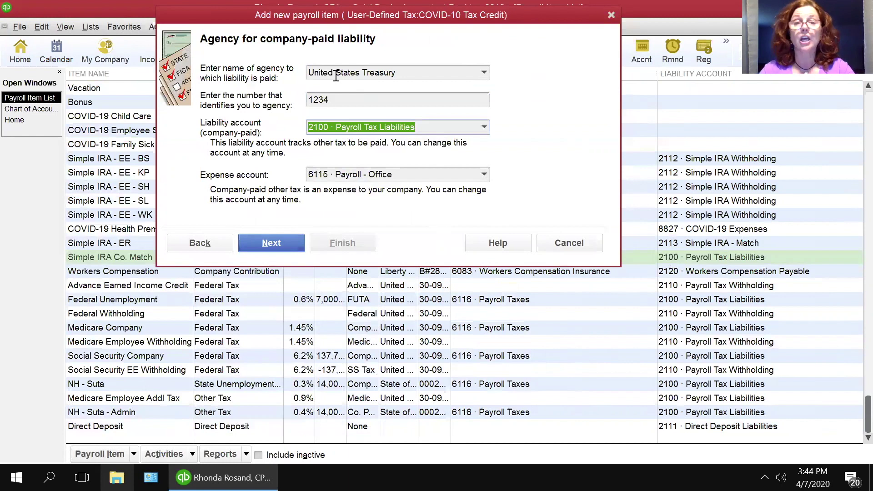
- Assign COVID-19 Liabilities as the liability account and 8827 COVID-19 Expenses as the expense account
{"action": "type", "text": "cov"}
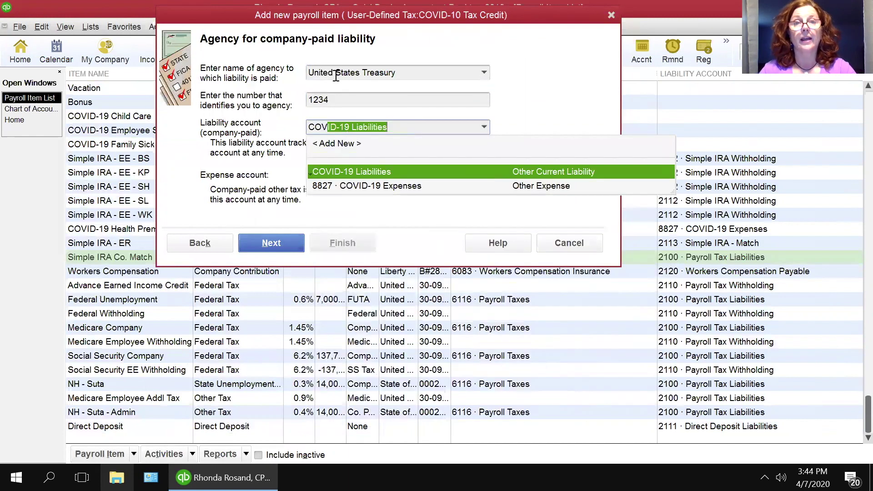
{"action": "key", "text": "Tab"}
{"action": "type", "text": "cov"}
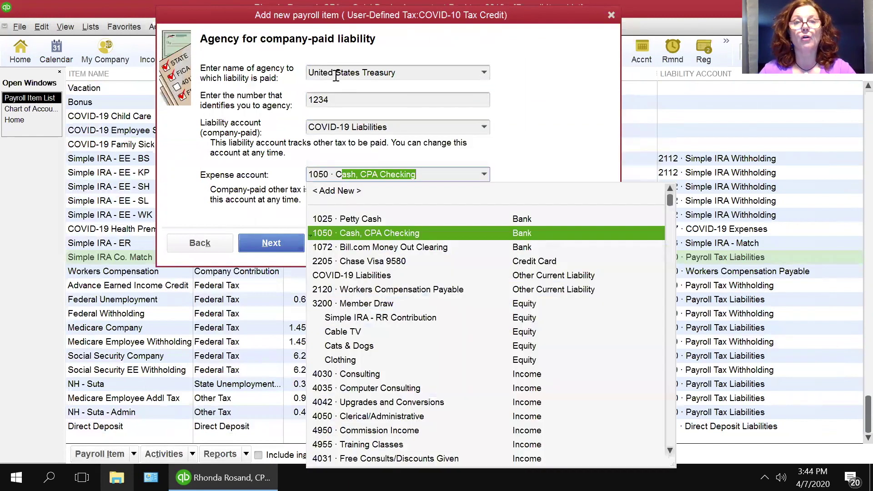
{"action": "type", "text": "iabilities"}
{"action": "key", "text": "Down"}
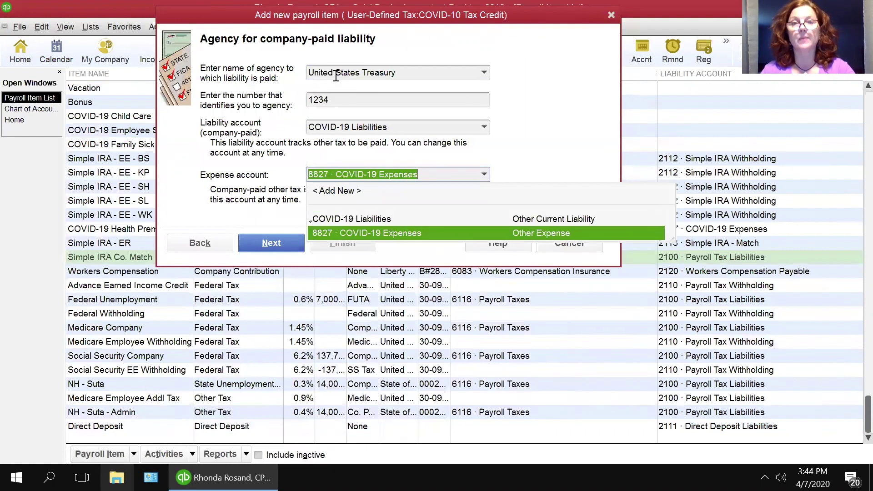
{"action": "key", "text": "Tab"}
{"action": "left_click", "coordinate": [300, 246]}
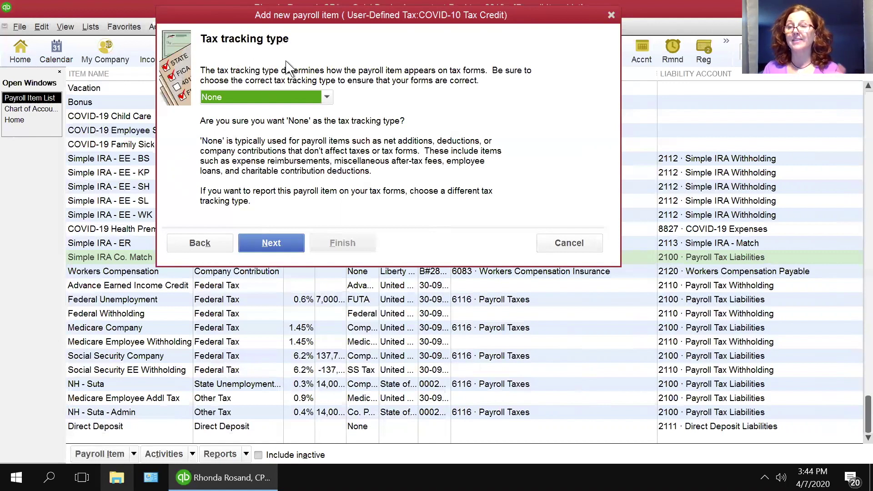
- Keep tracking type None, basis Neither, rate blank and default compensation, then finish the item
{"action": "left_click", "coordinate": [265, 97]}
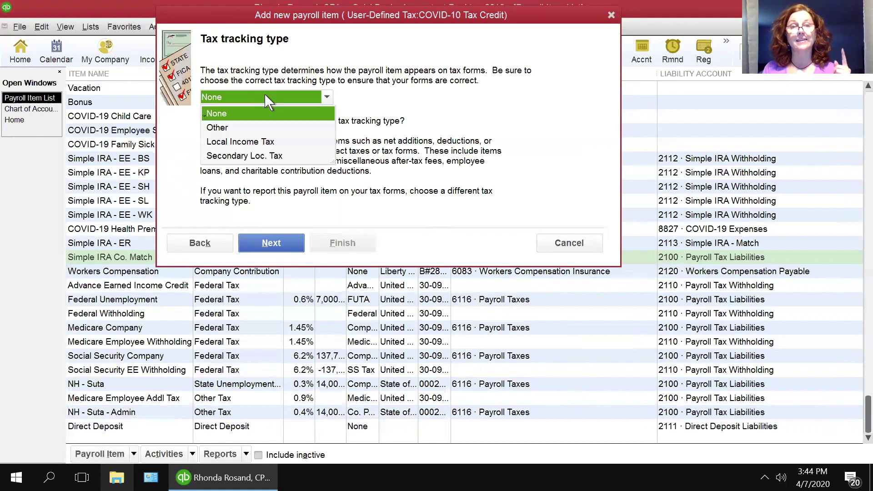
{"action": "left_click", "coordinate": [264, 97]}
{"action": "left_click", "coordinate": [271, 245]}
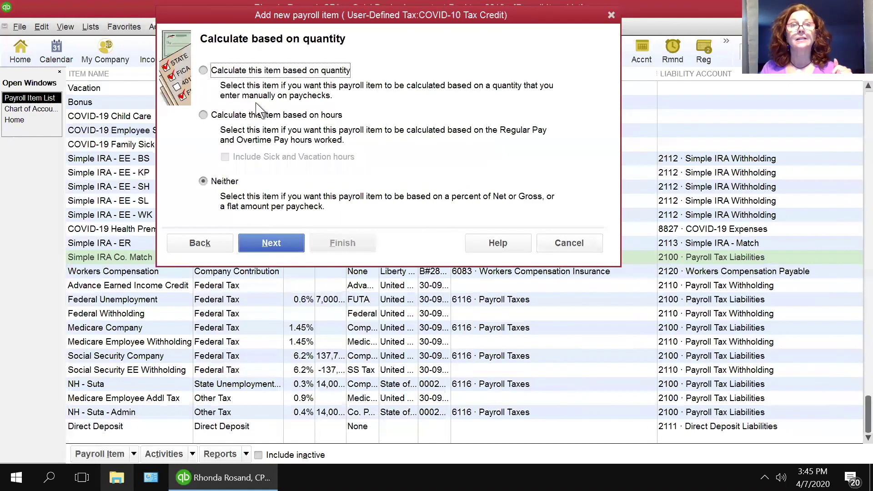
{"action": "left_click", "coordinate": [272, 245]}
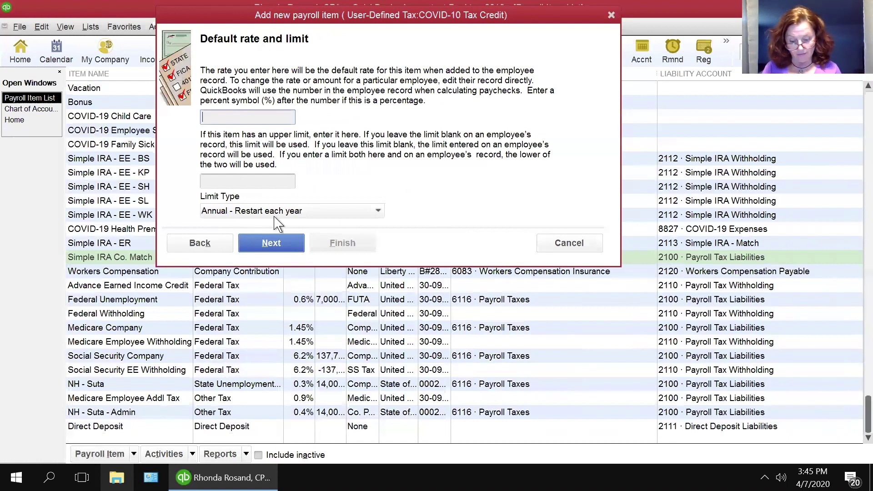
{"action": "left_click", "coordinate": [289, 244]}
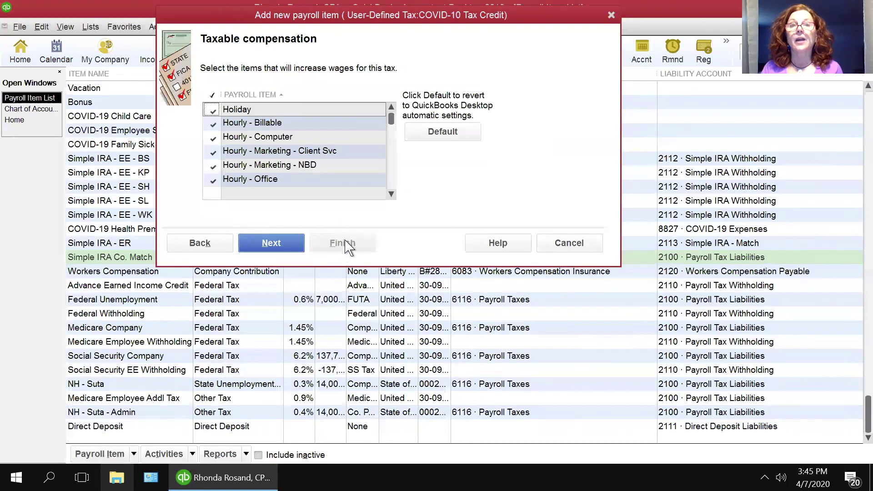
{"action": "left_click", "coordinate": [282, 246]}
{"action": "left_click", "coordinate": [342, 243]}
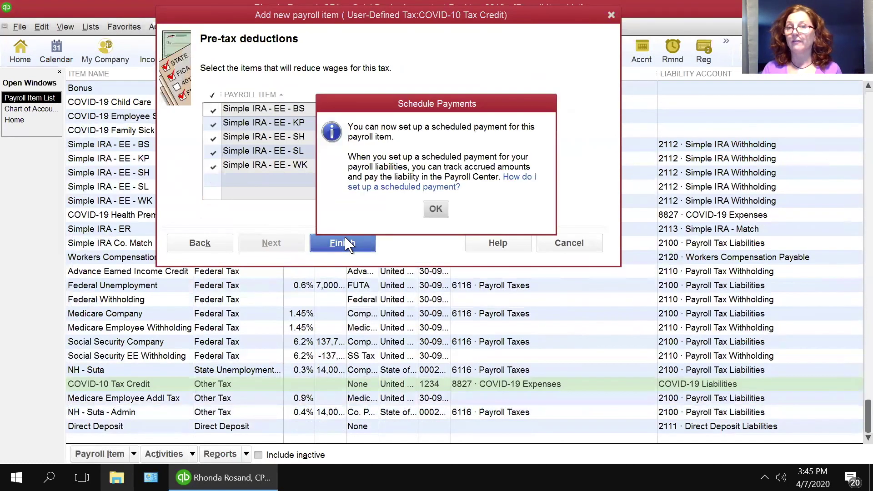
{"action": "left_click", "coordinate": [435, 208]}
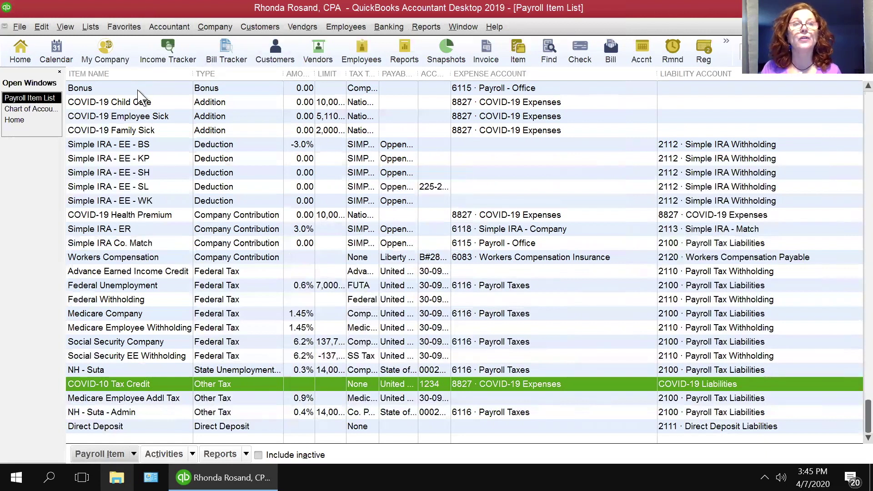
- Sort by Item Name, then review Employee Sick, Family Sick, Child Care, Health Premium and Tax Credit items
{"action": "left_click", "coordinate": [167, 74]}
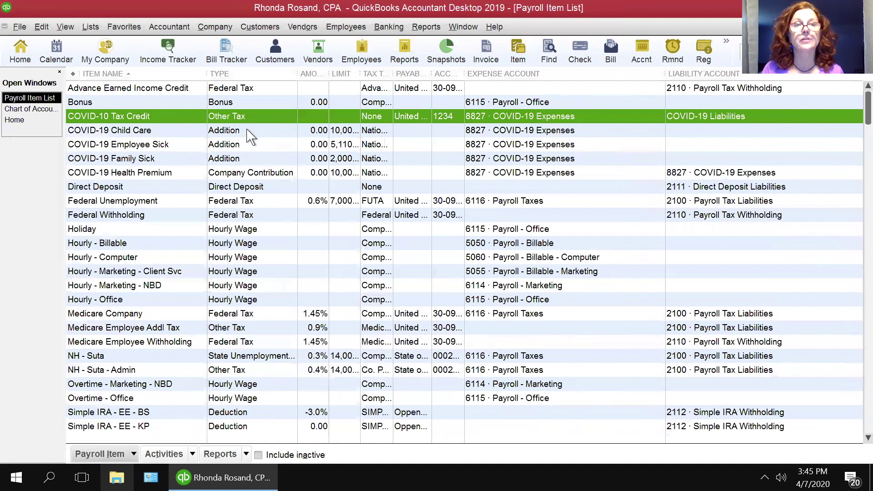
{"action": "left_click", "coordinate": [238, 145]}
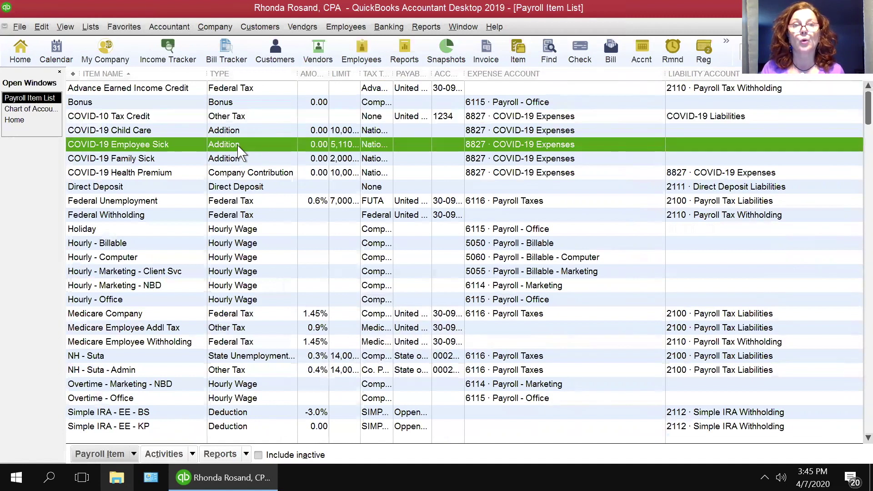
{"action": "left_click", "coordinate": [235, 159]}
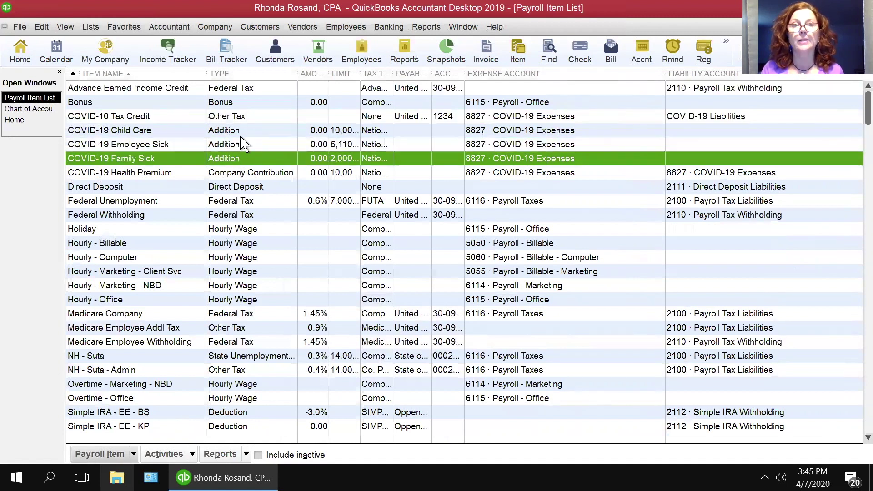
{"action": "left_click", "coordinate": [243, 131]}
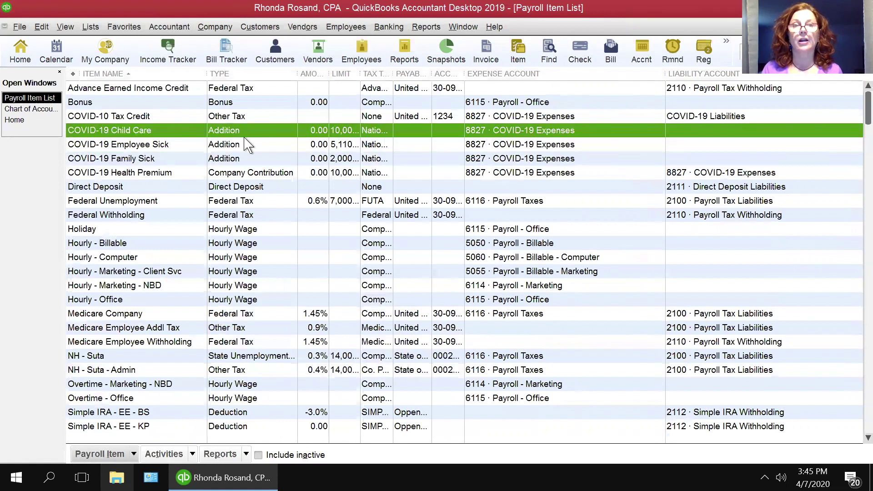
{"action": "left_click", "coordinate": [243, 173]}
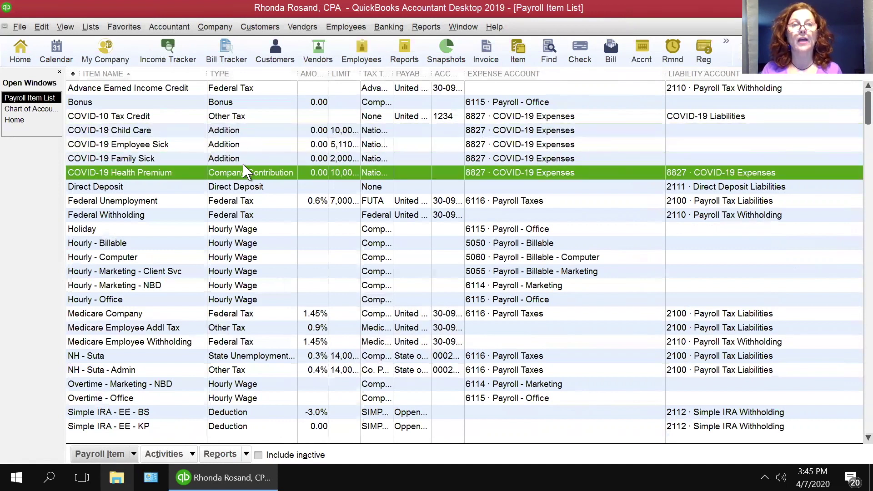
{"action": "left_click", "coordinate": [251, 118]}
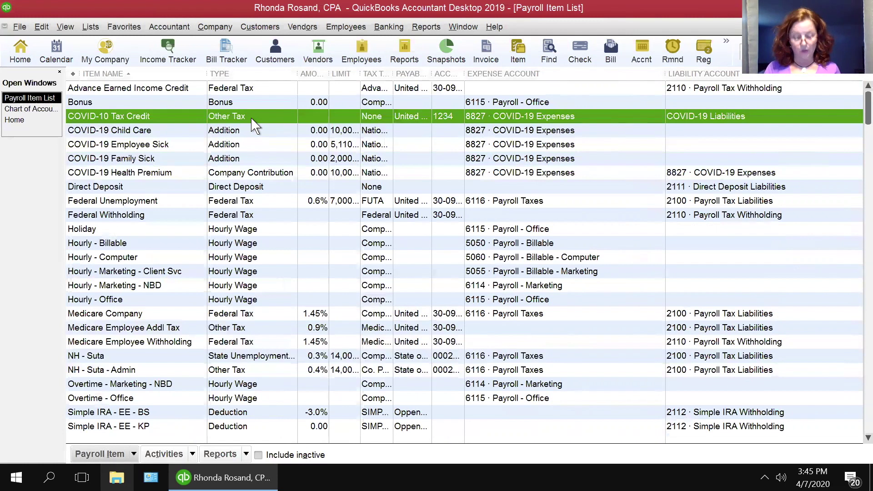